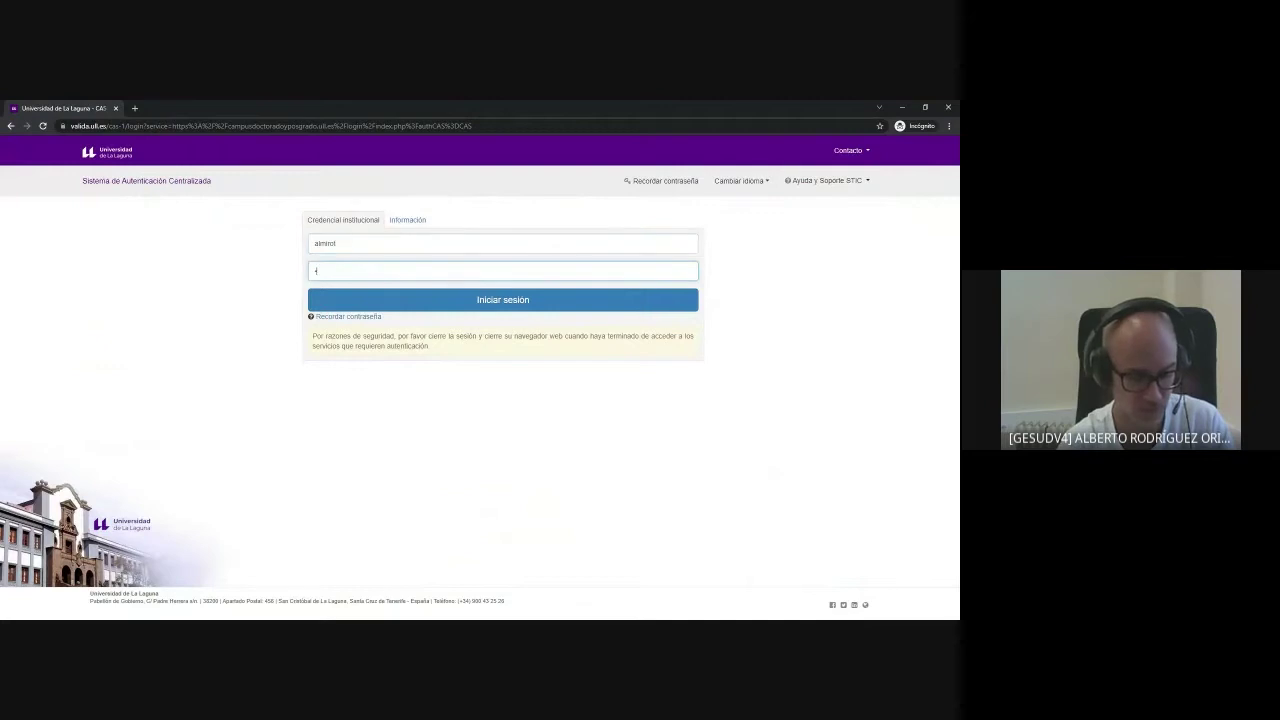
Step: Submit the login and open the "Asignatura de ejemplo antigua" course
key("Return")
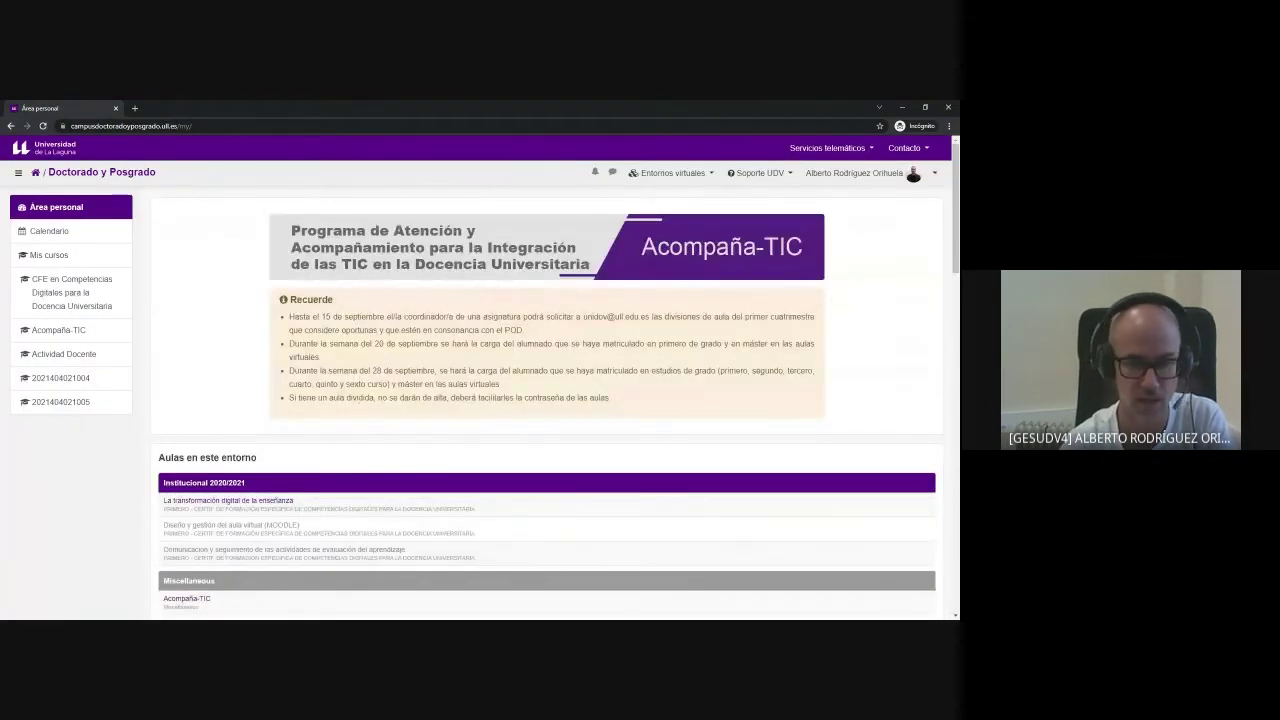
scroll(545, 400, "down", 3)
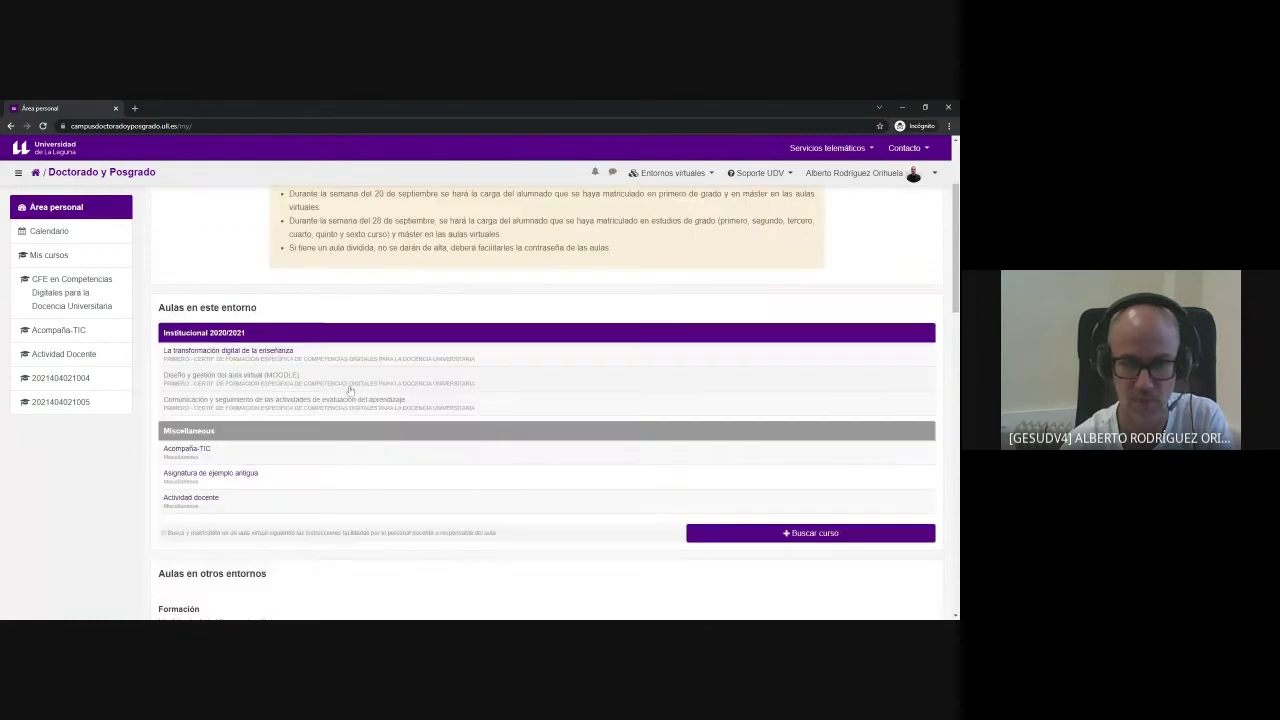
left_click(222, 473)
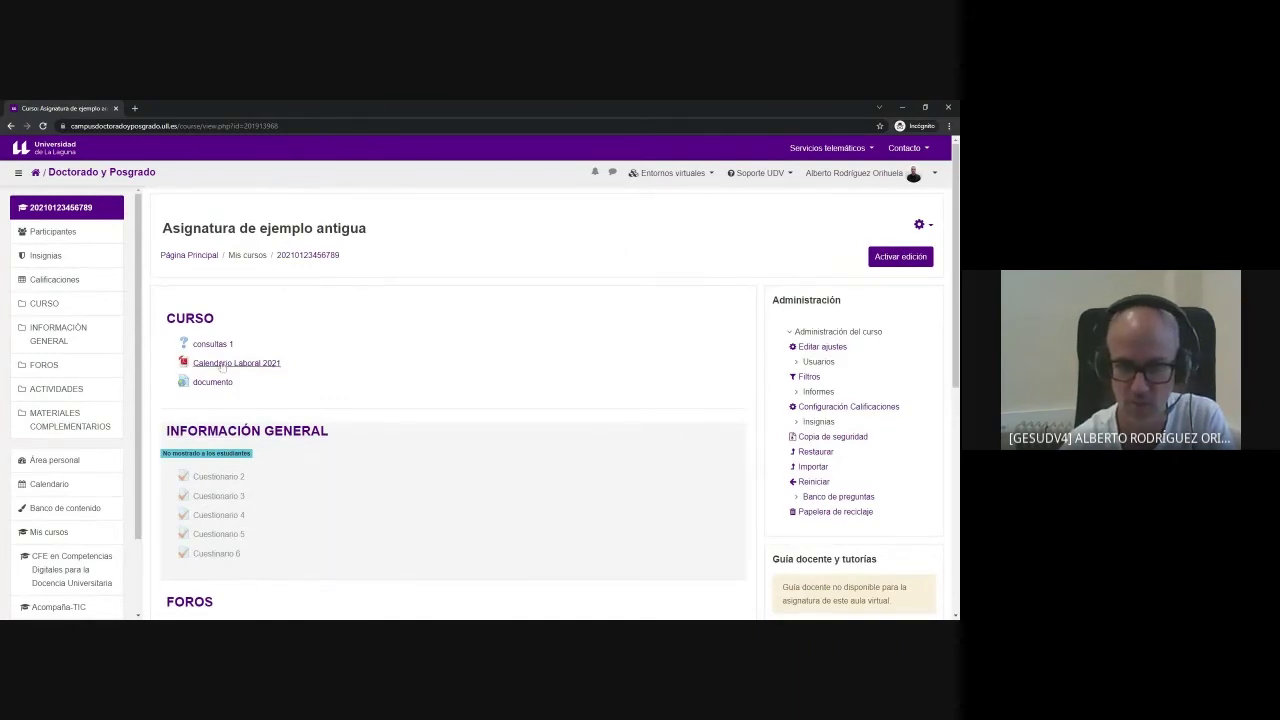
Step: Start a backup (Copia de seguridad) of the course and accept the default initial settings
scroll(255, 445, "down", 5)
scroll(463, 566, "down", 3)
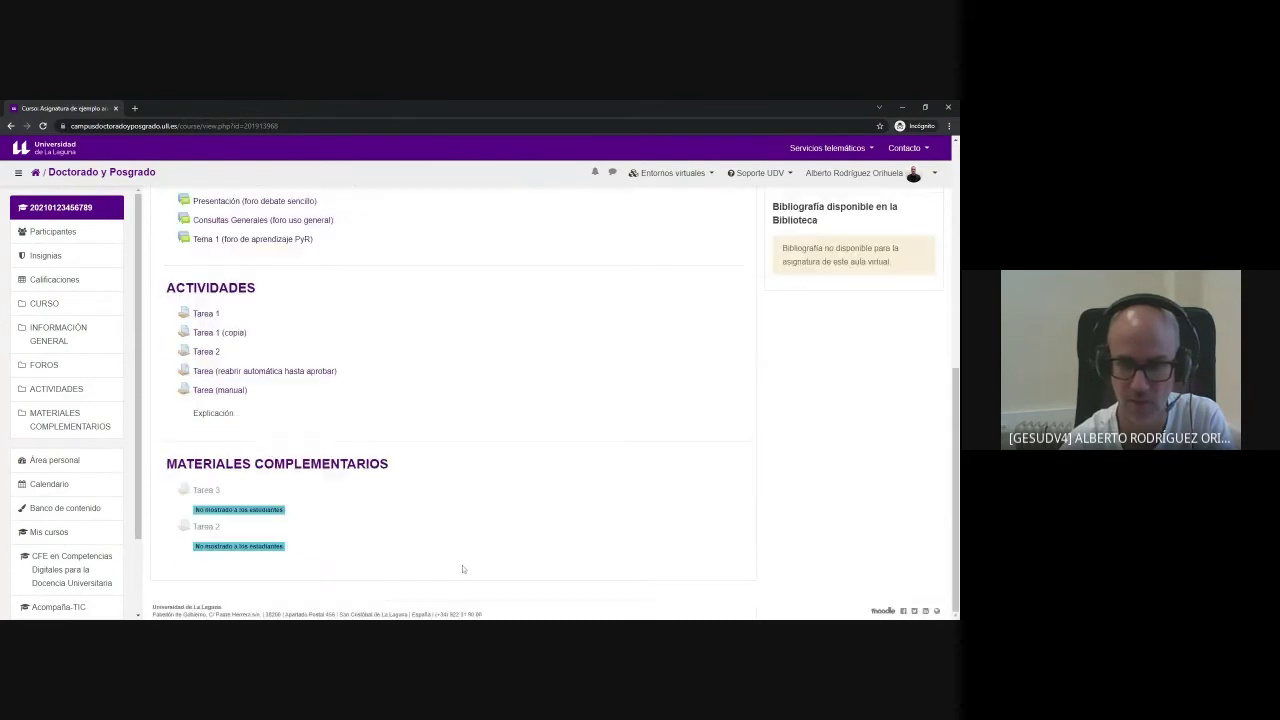
scroll(455, 560, "up", 5)
scroll(455, 550, "up", 2)
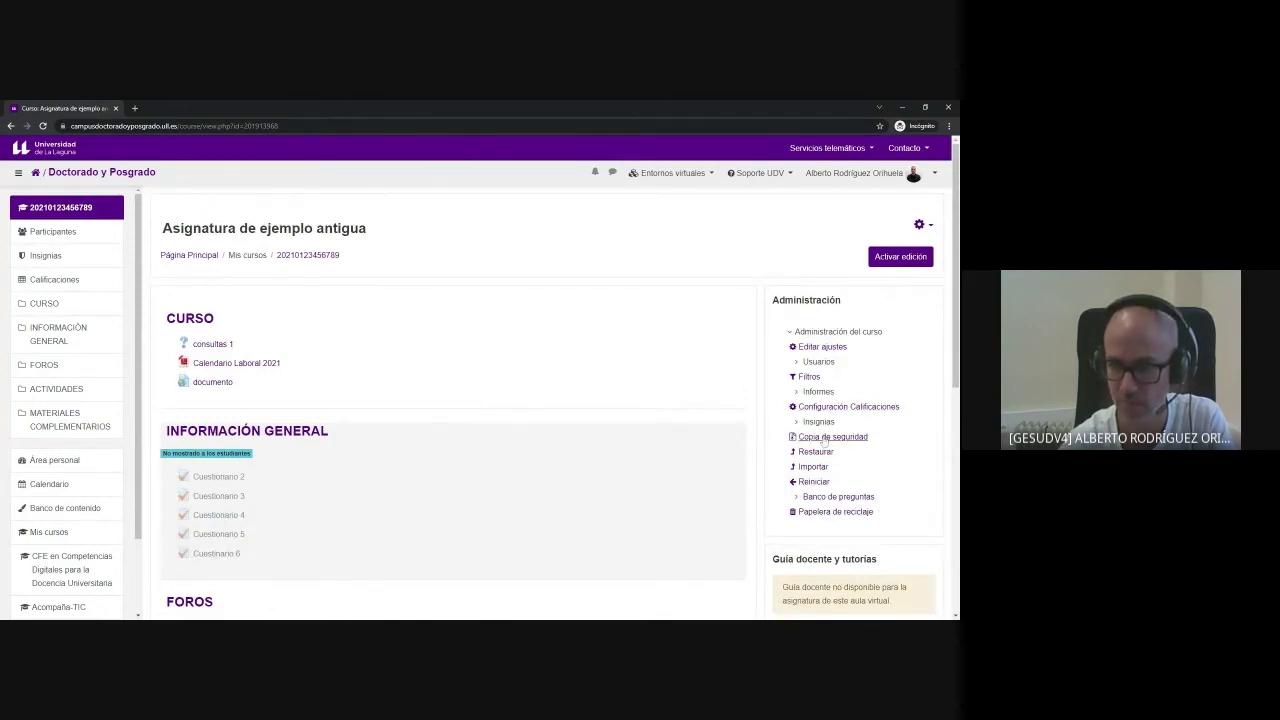
left_click(928, 227)
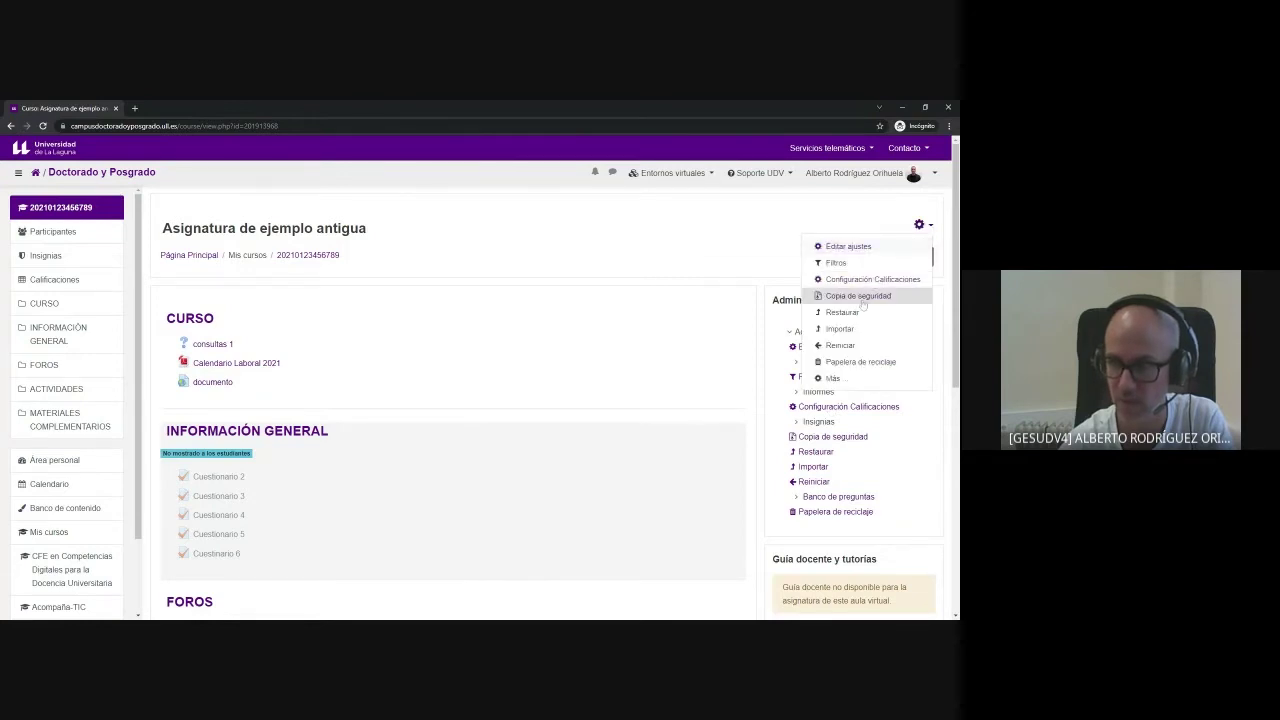
left_click(922, 226)
left_click(922, 226)
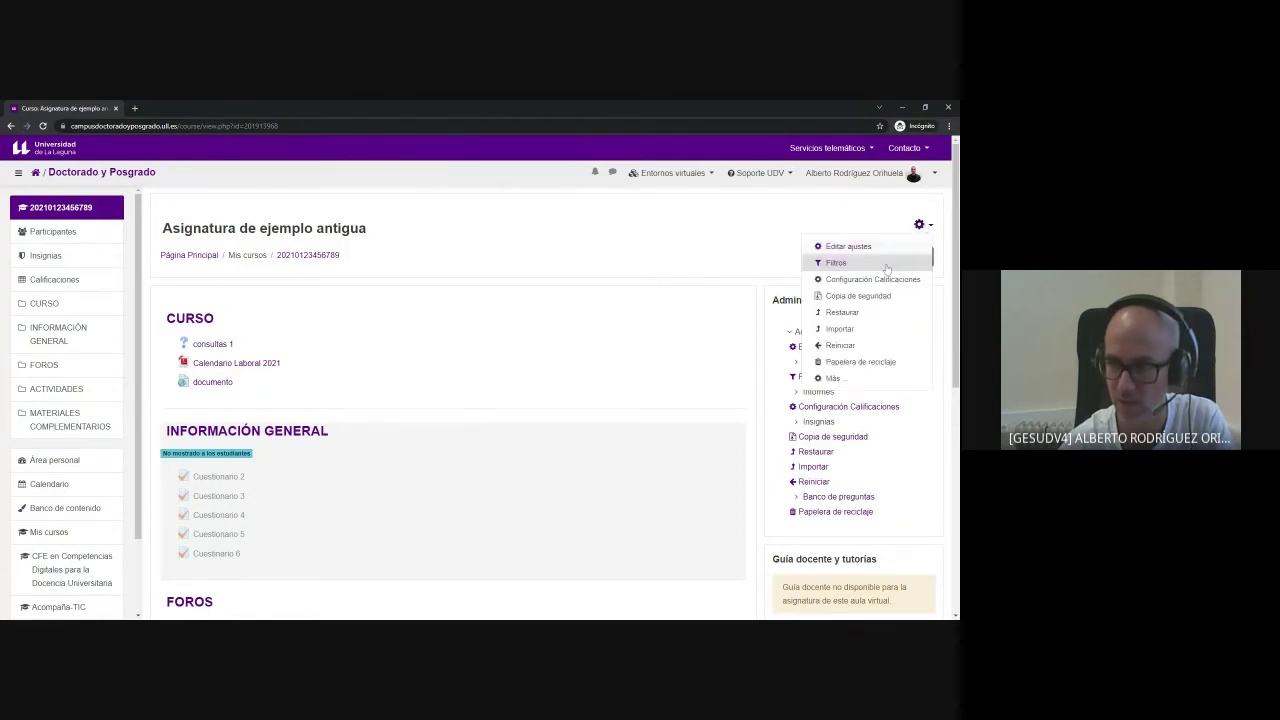
left_click(767, 251)
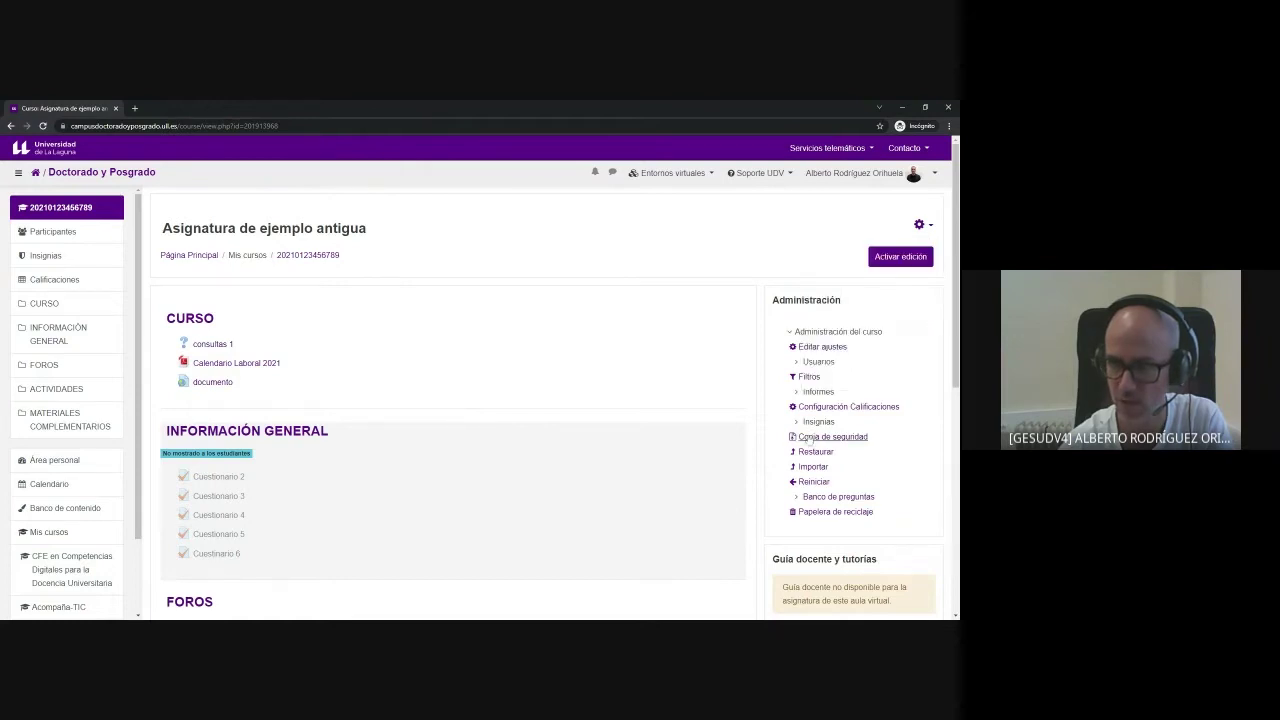
left_click(810, 439)
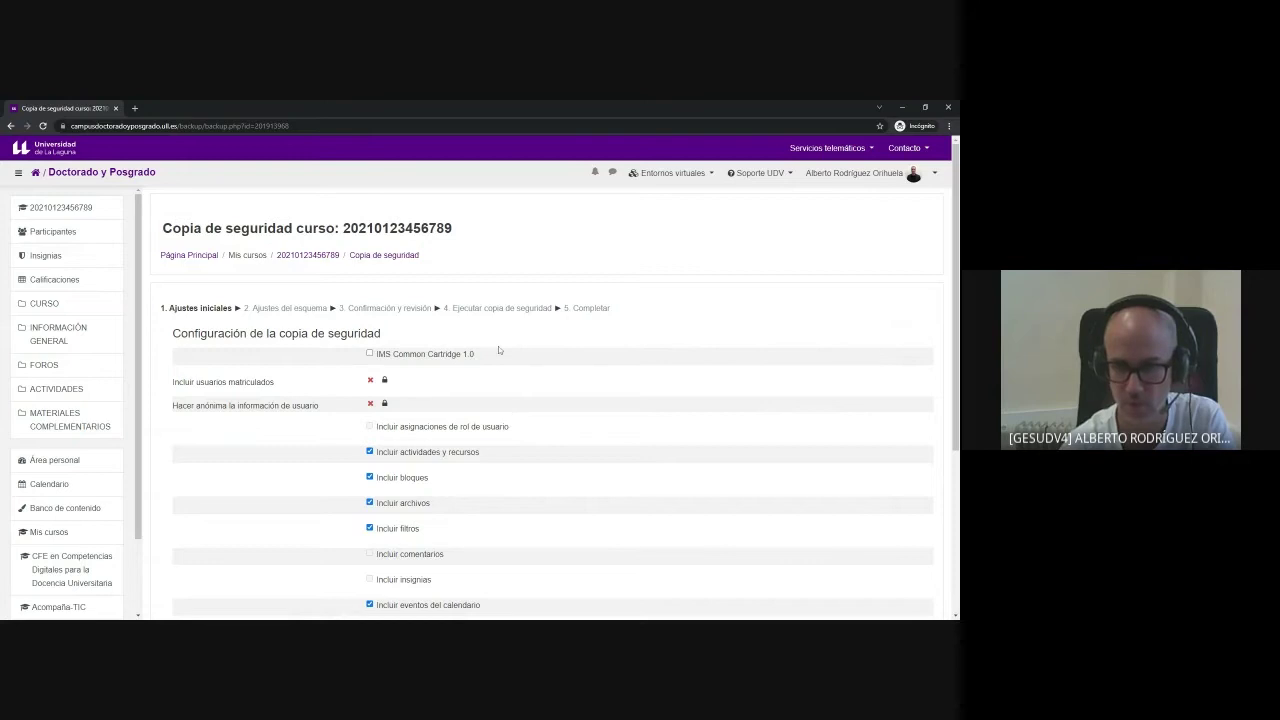
scroll(487, 355, "down", 3)
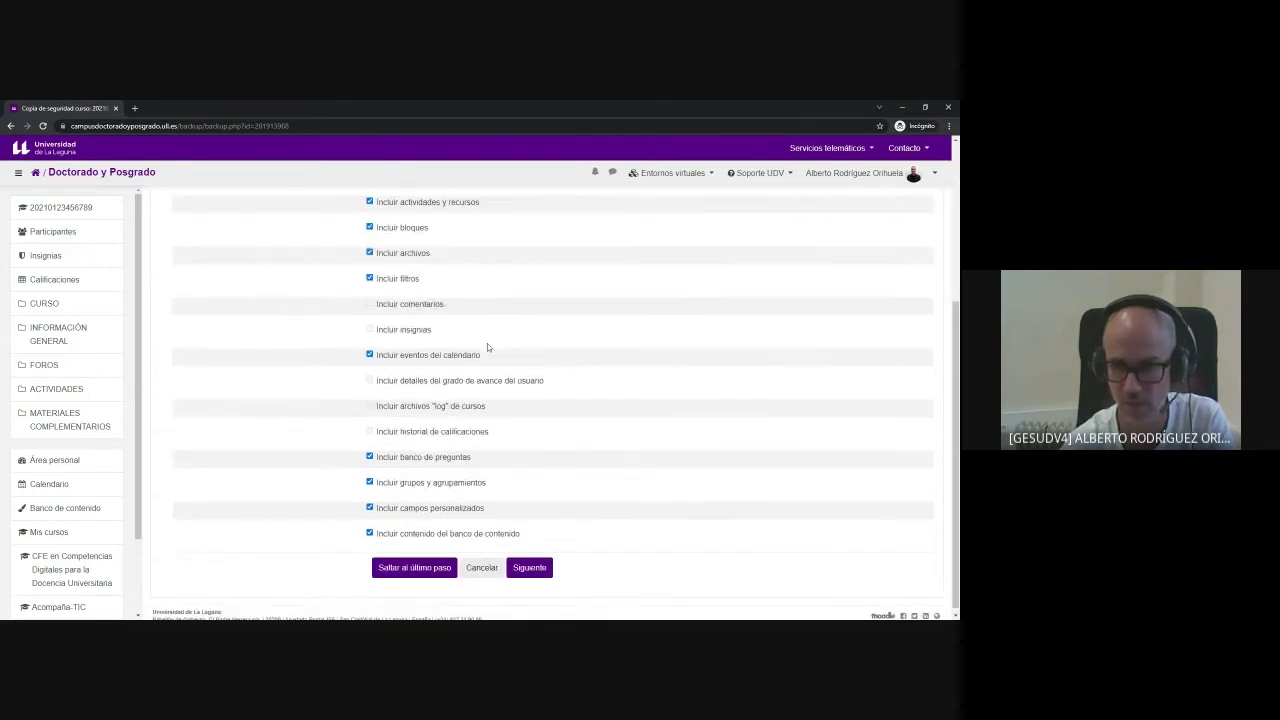
left_click(541, 563)
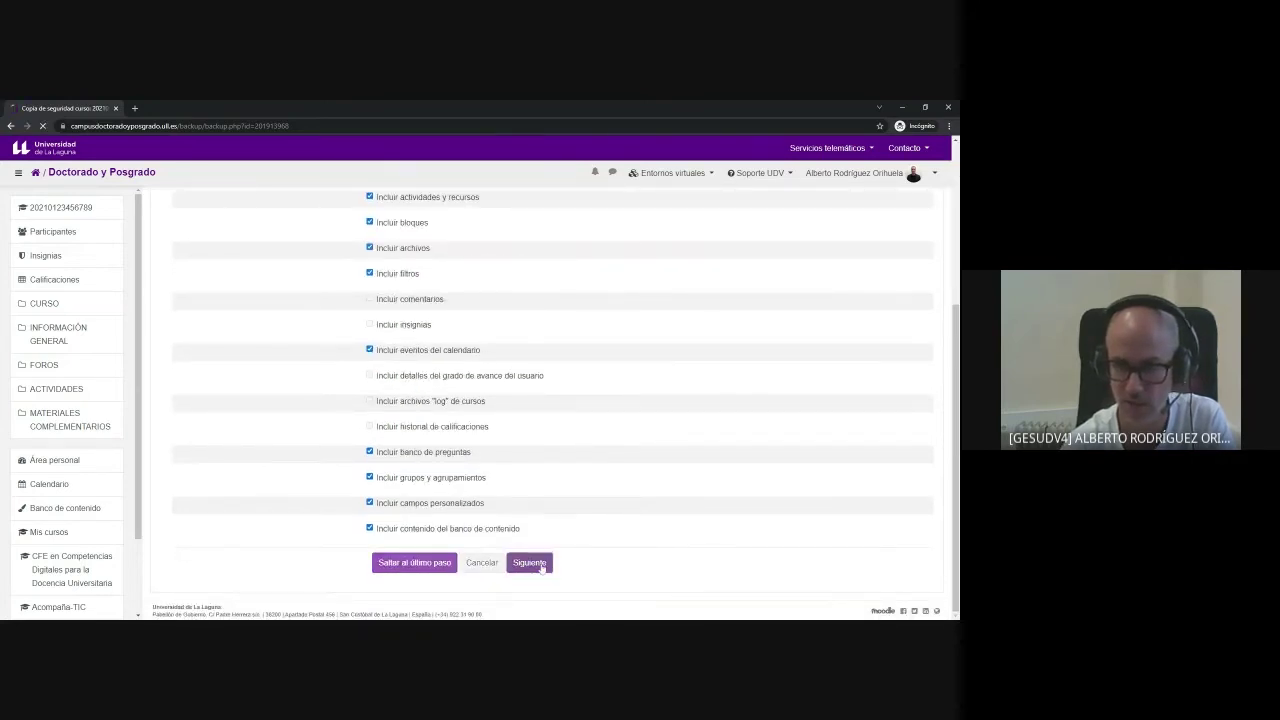
Step: Examine the sections and activities selected for inclusion in the backup
scroll(503, 401, "down", 3)
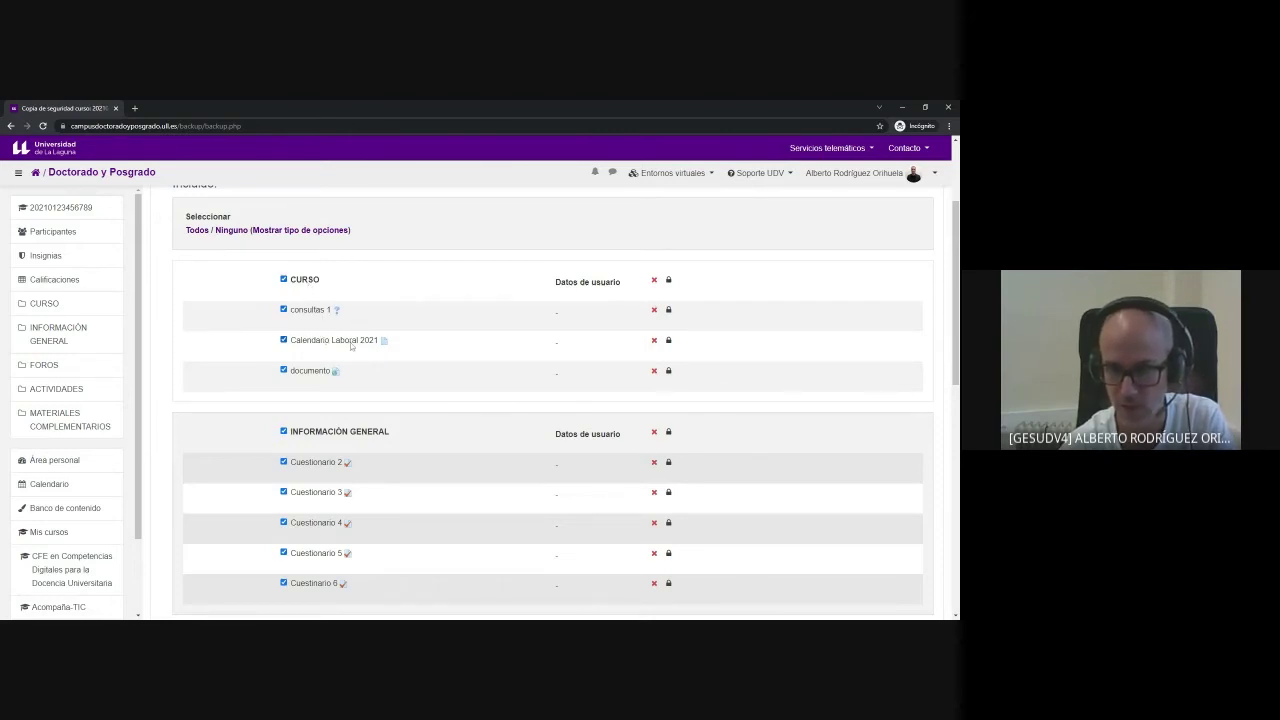
scroll(360, 342, "down", 2)
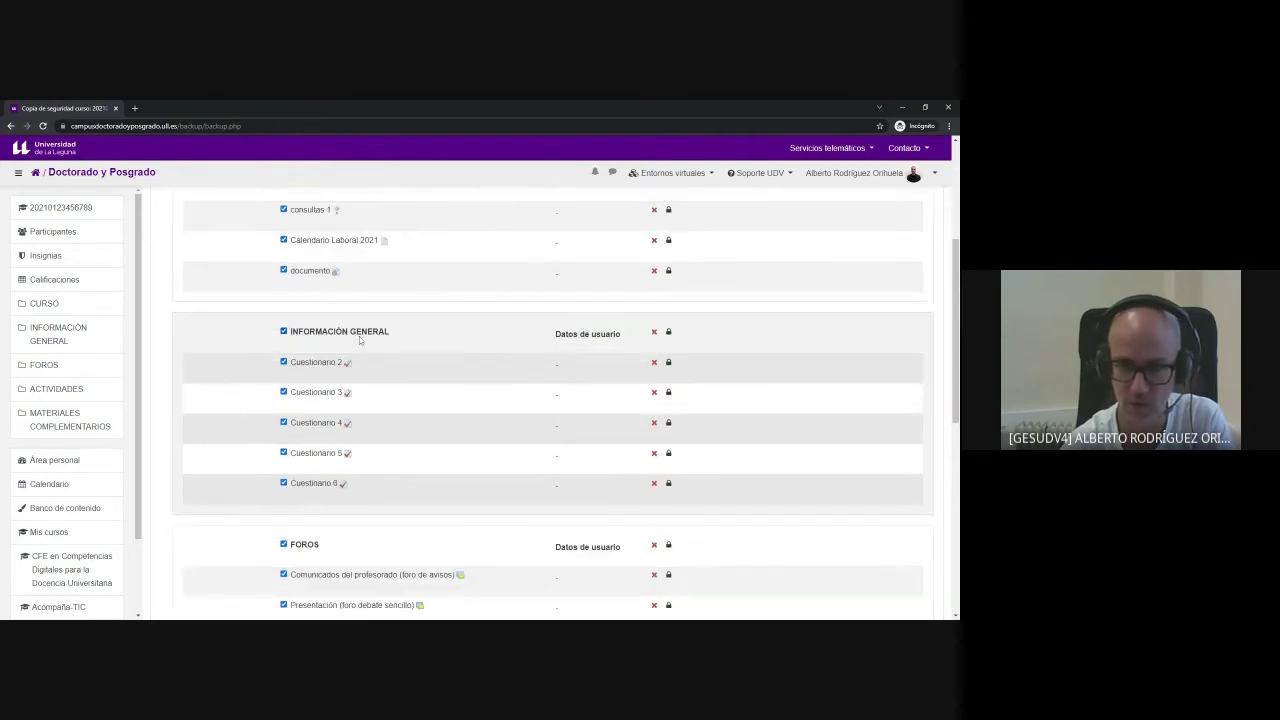
scroll(360, 342, "down", 3)
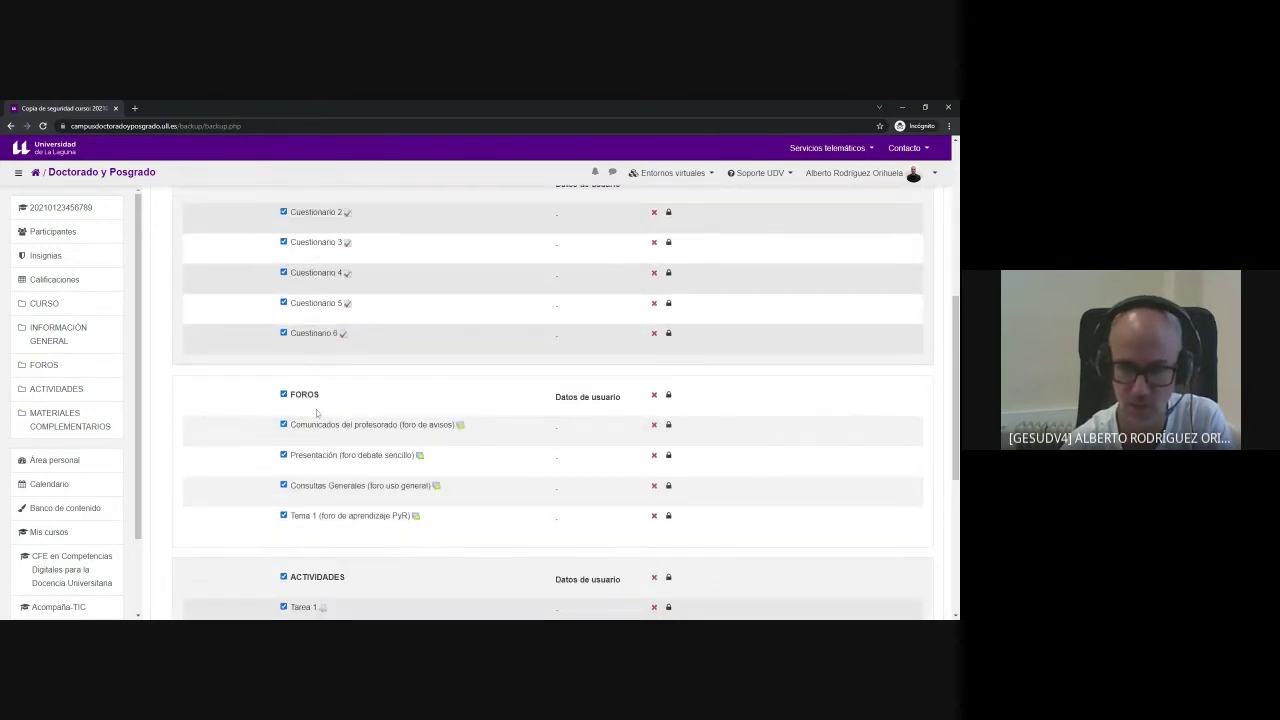
scroll(310, 405, "down", 4)
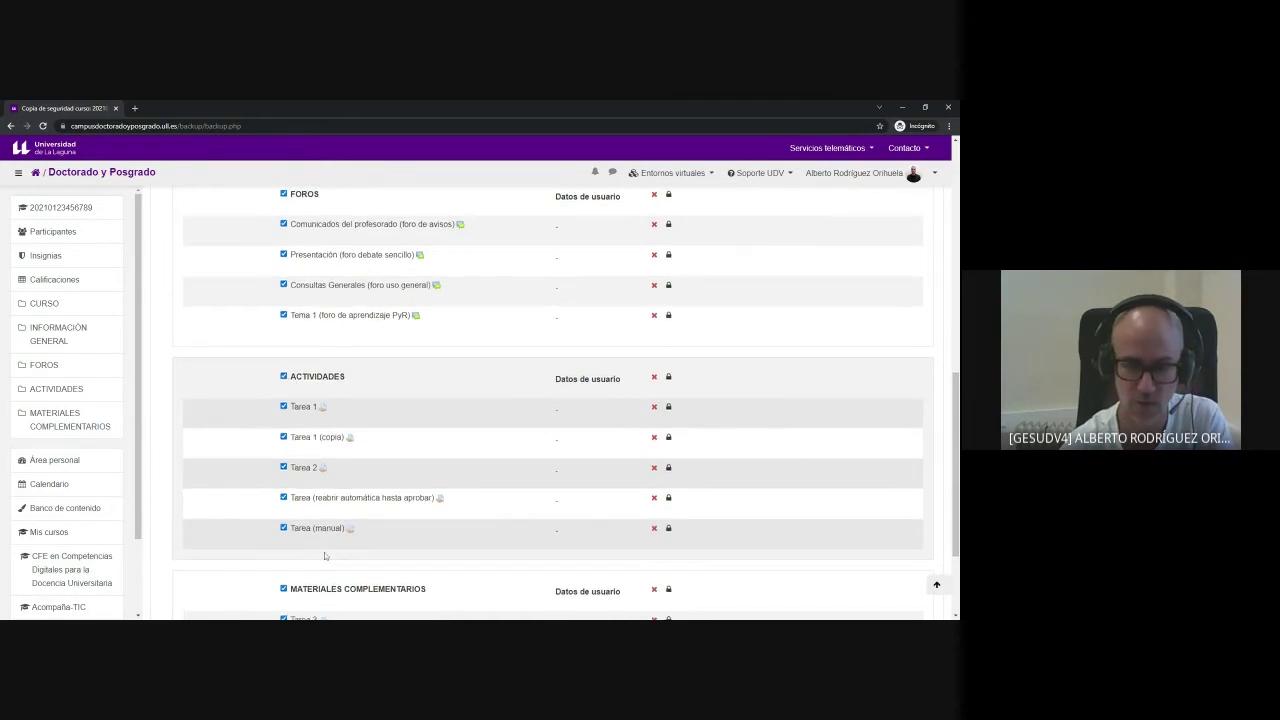
scroll(325, 556, "down", 3)
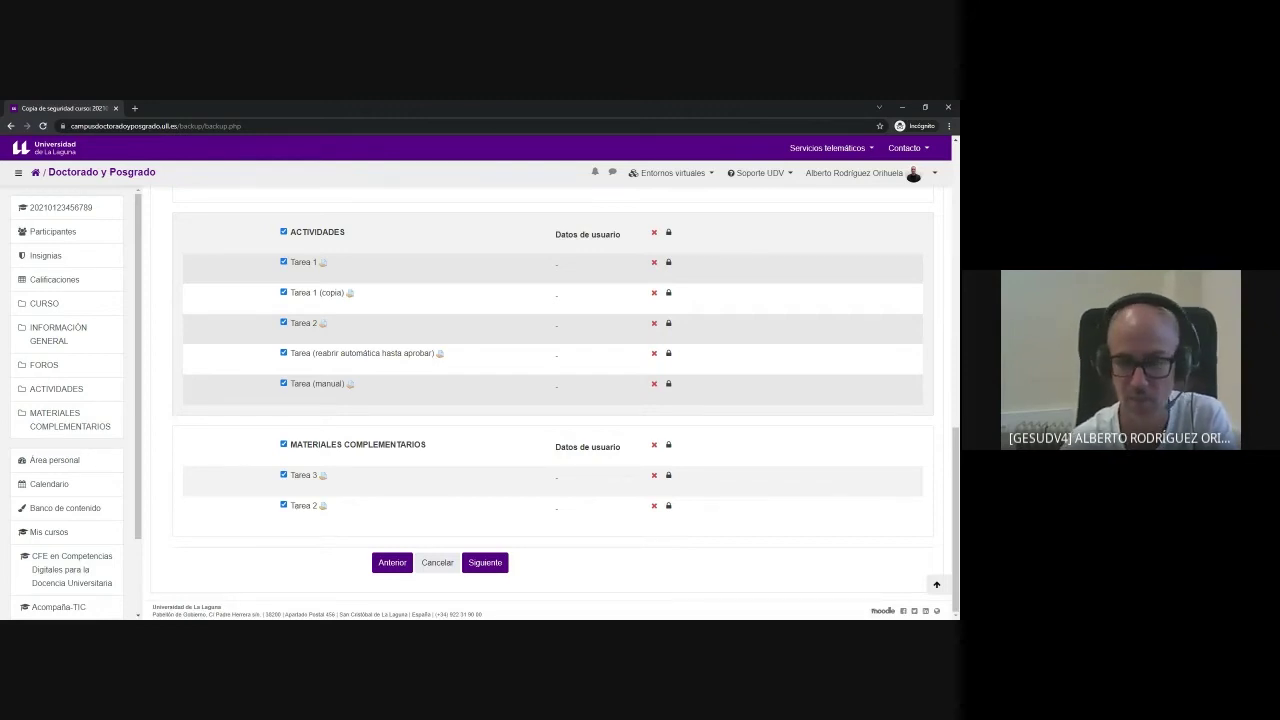
scroll(341, 525, "up", 3)
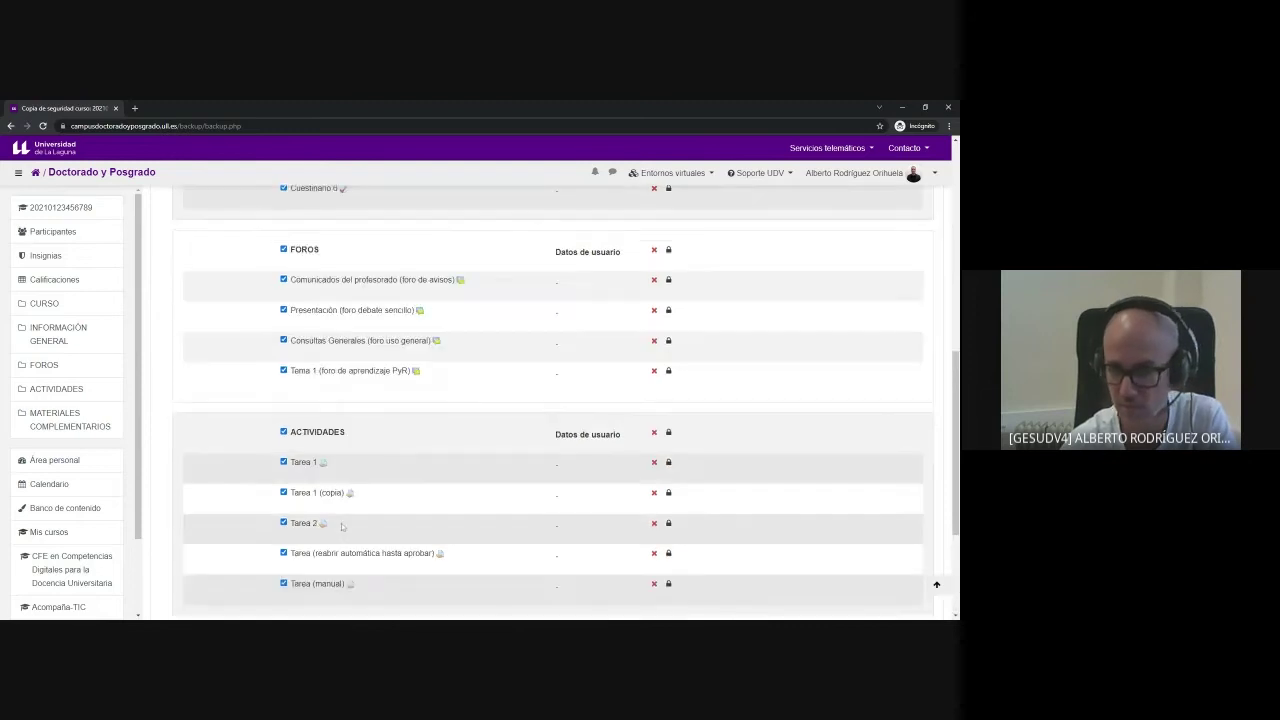
scroll(341, 525, "up", 3)
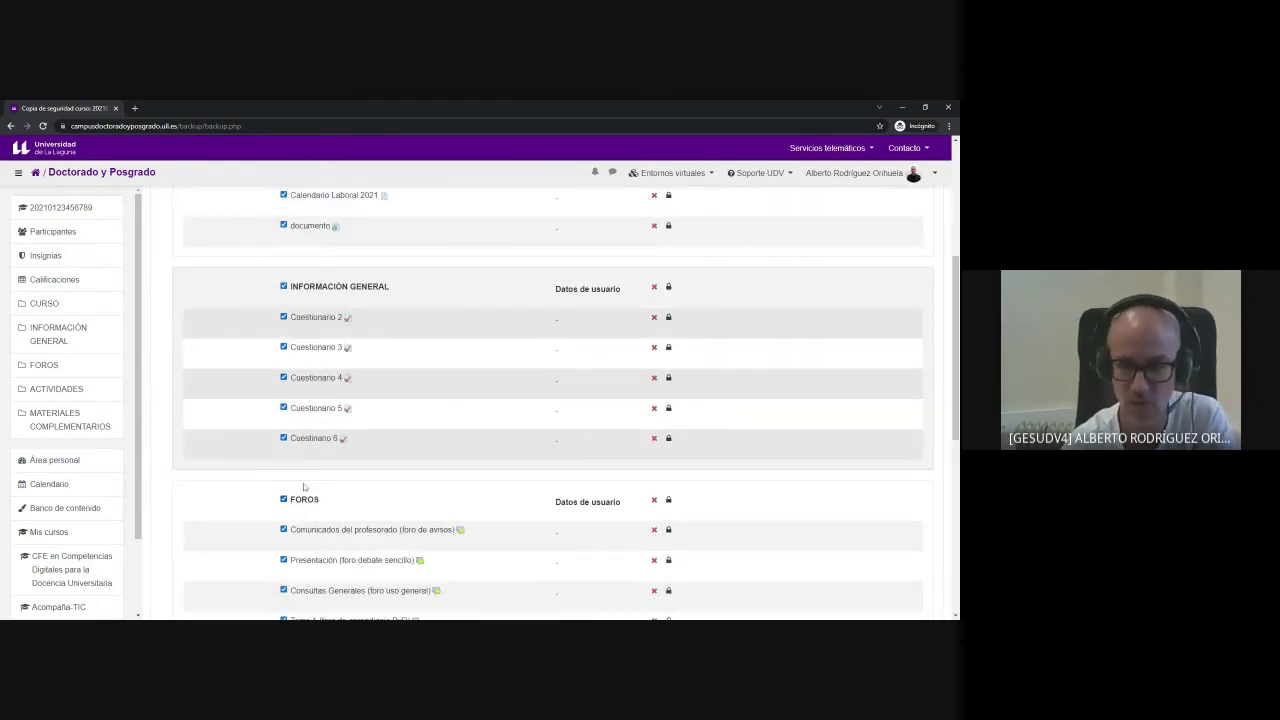
Step: Try excluding Cuestionario 5, Cuestionario 6 and the whole FOROS section from the backup, and include them all again
left_click(284, 439)
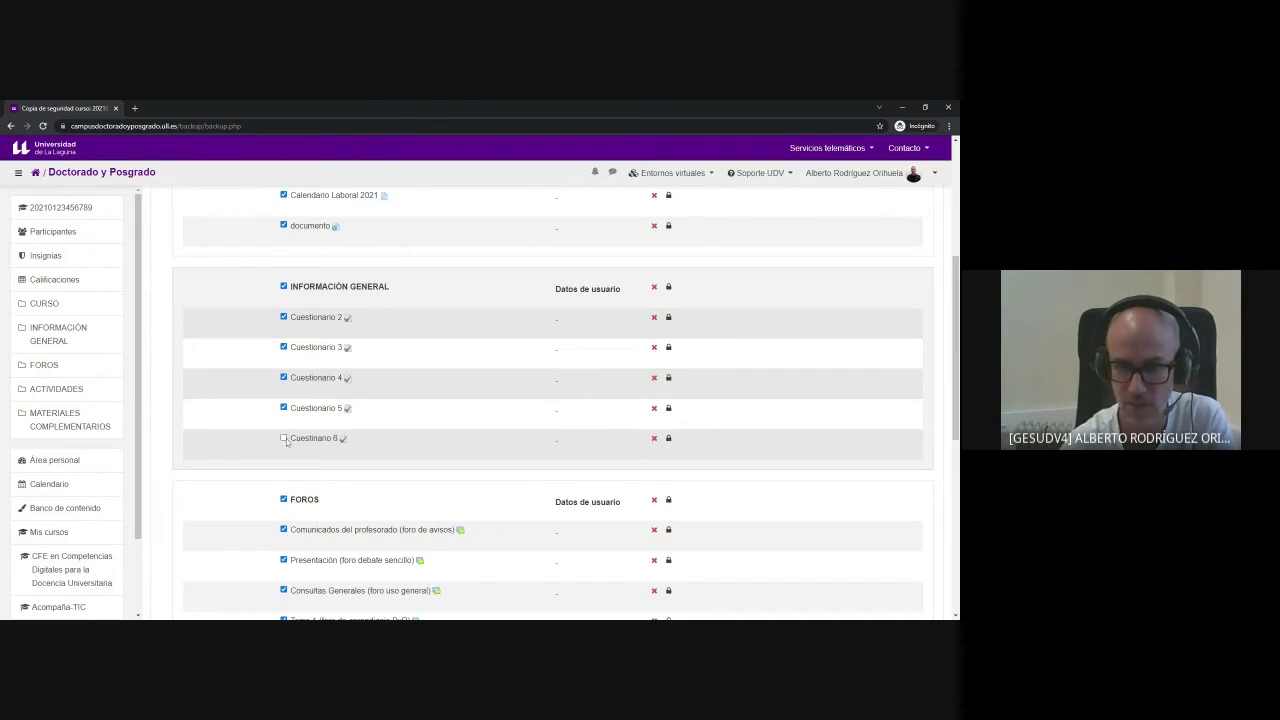
left_click(284, 408)
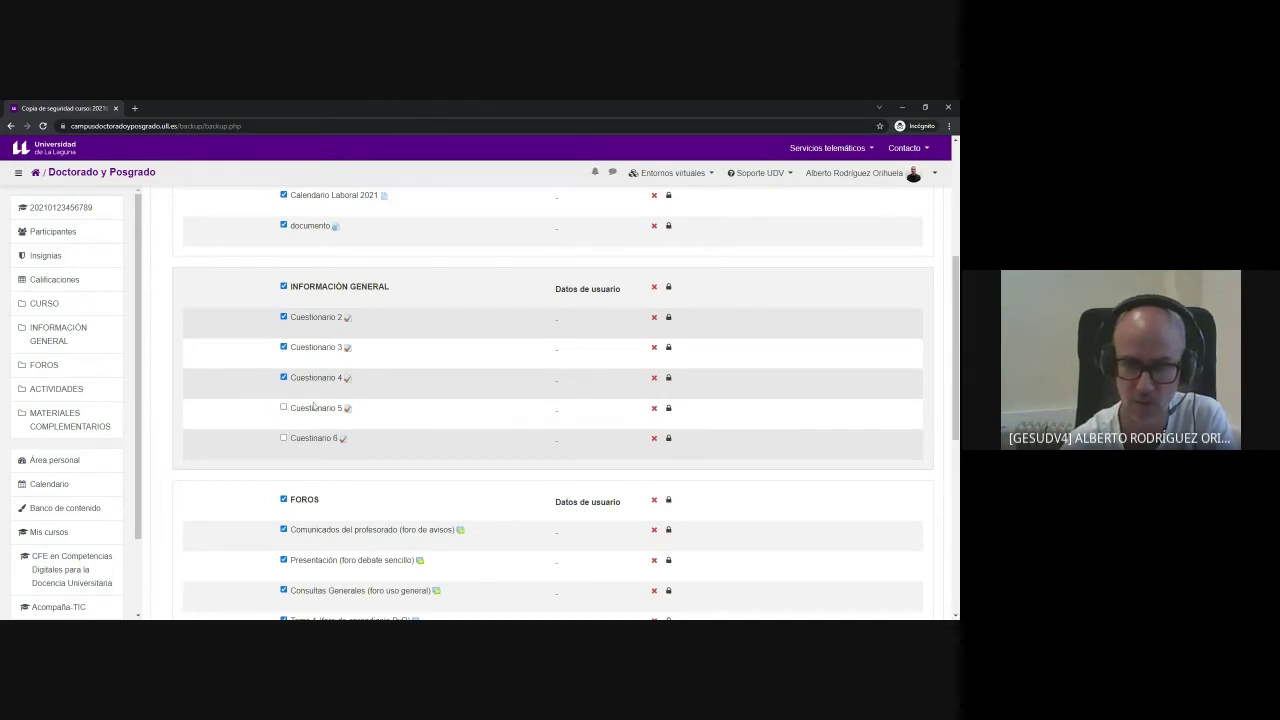
left_click(284, 410)
left_click(284, 438)
scroll(285, 430, "down", 2)
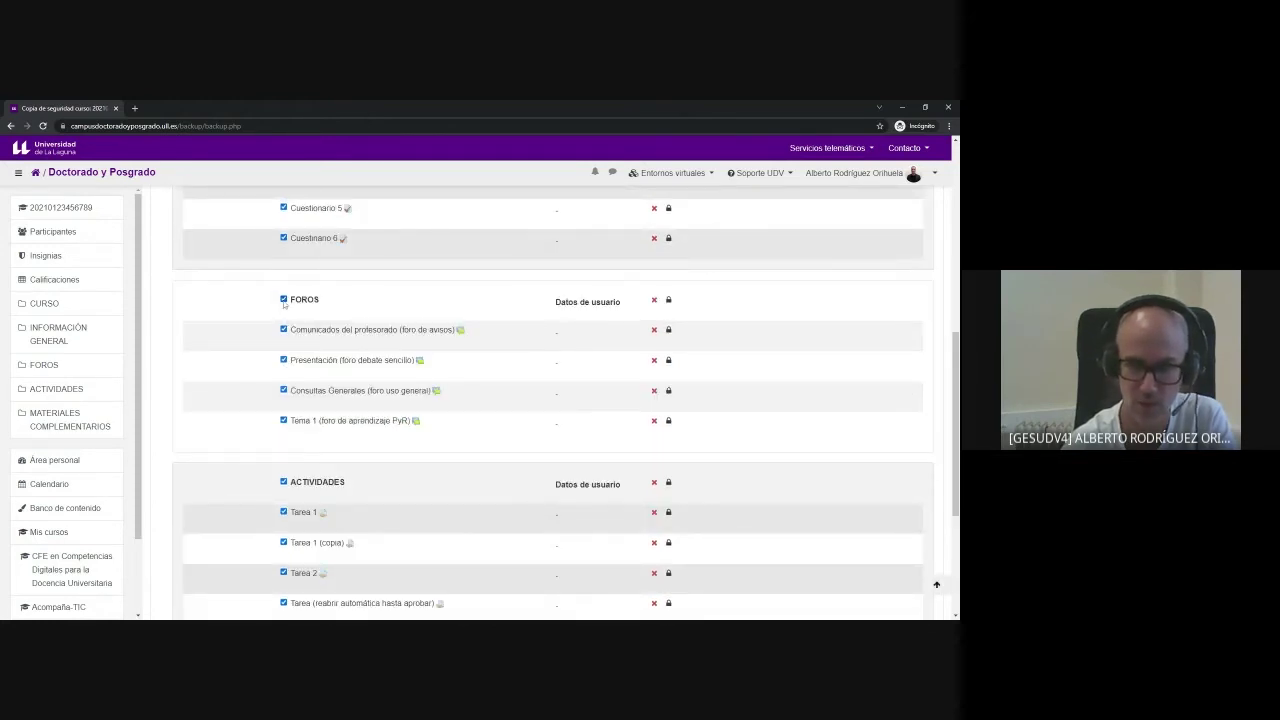
mouse_move(323, 301)
left_mouse_down()
mouse_move(292, 300)
mouse_move(317, 302)
left_mouse_up()
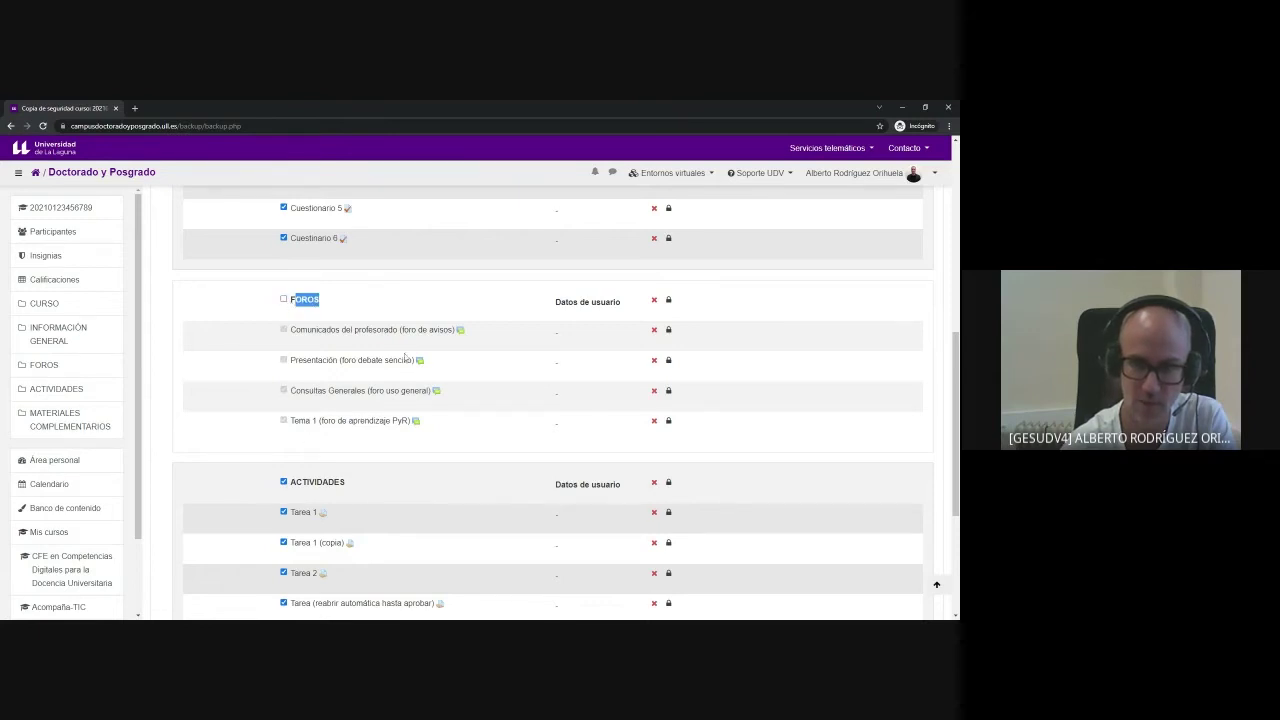
left_click(284, 300)
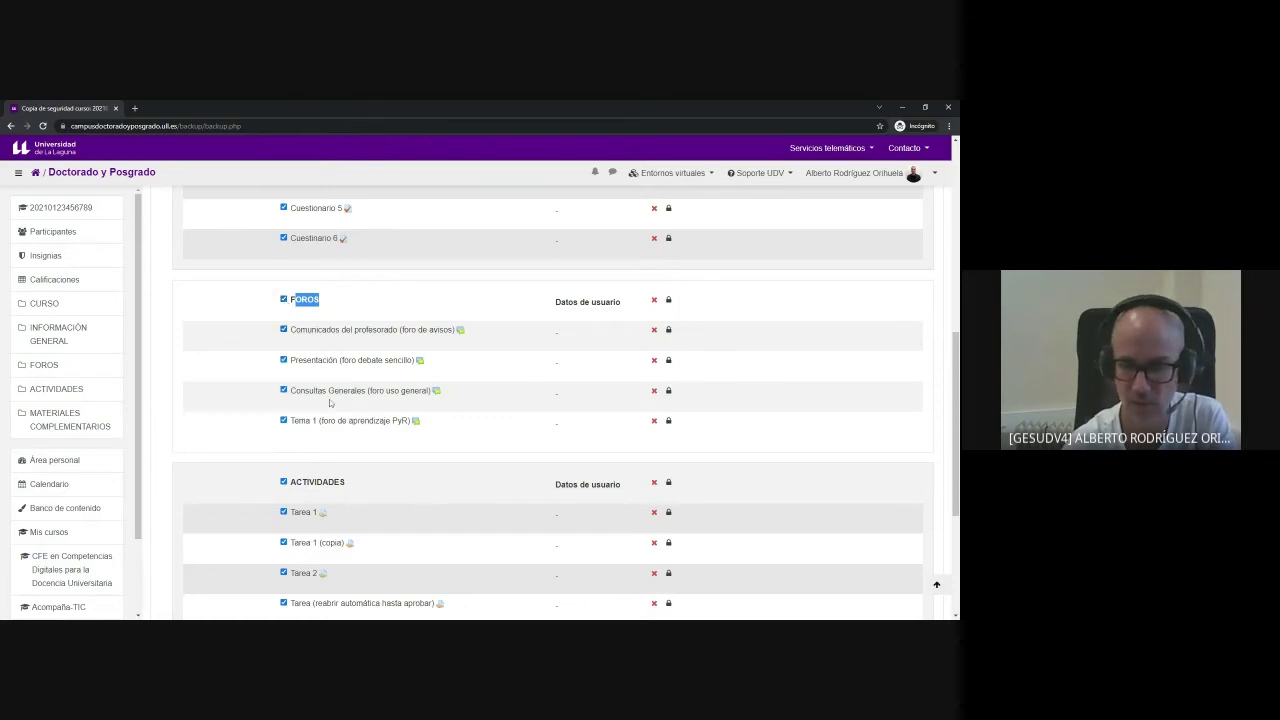
Step: Exclude the forum "Tema 1 (foro de aprendizaje PyR)" from the backup and proceed to confirmation and review
left_click(283, 421)
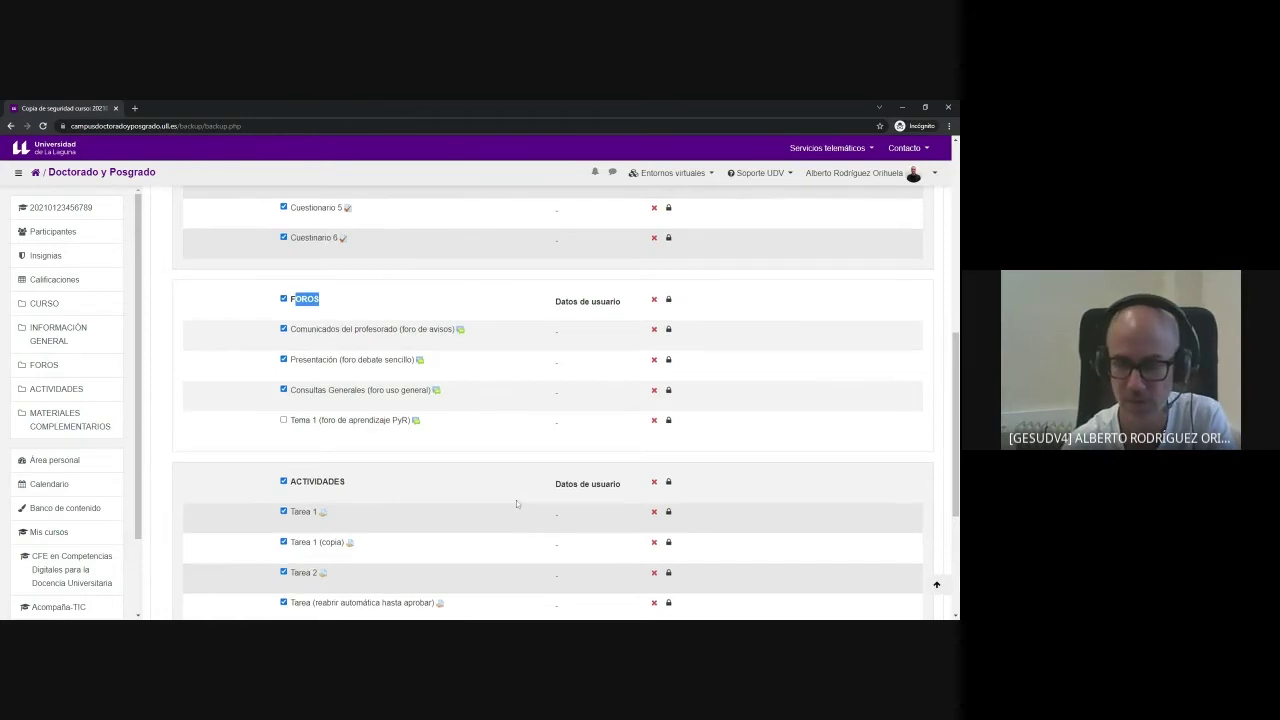
scroll(516, 500, "down", 5)
left_click(484, 563)
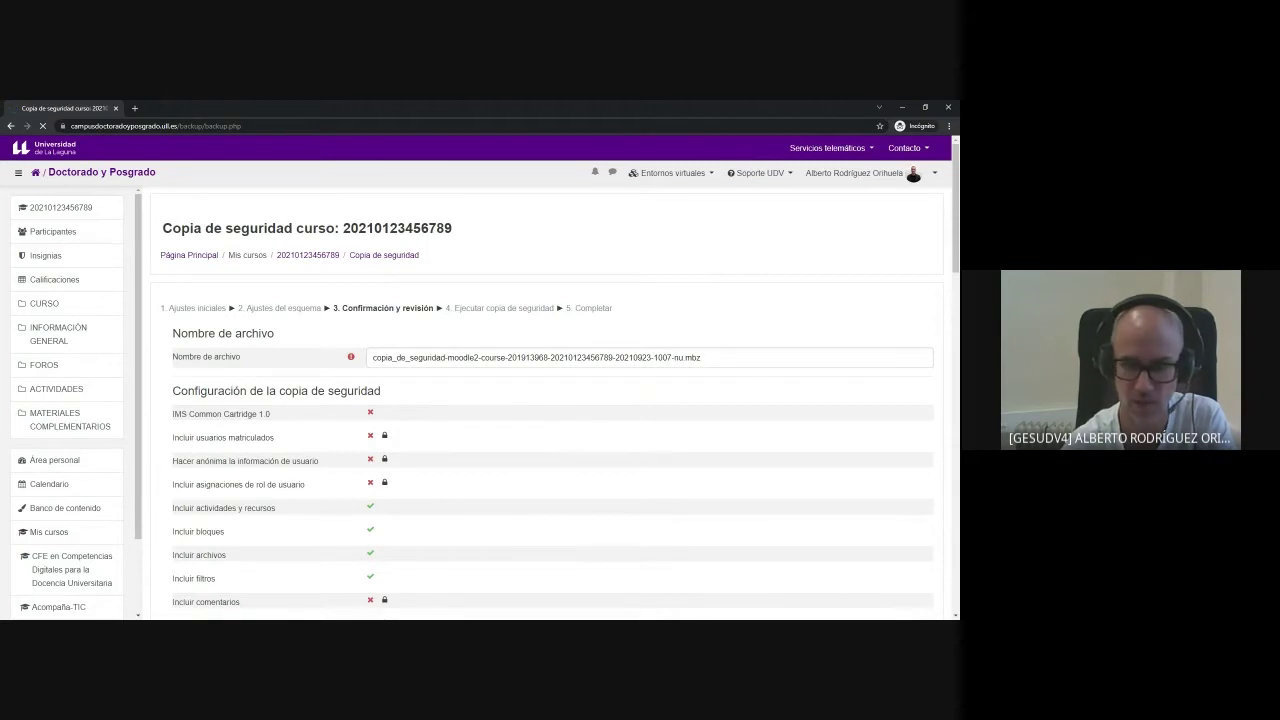
Step: Review the backup summary, run the backup with the proposed file name, and continue to the course restore page
scroll(528, 424, "down", 10)
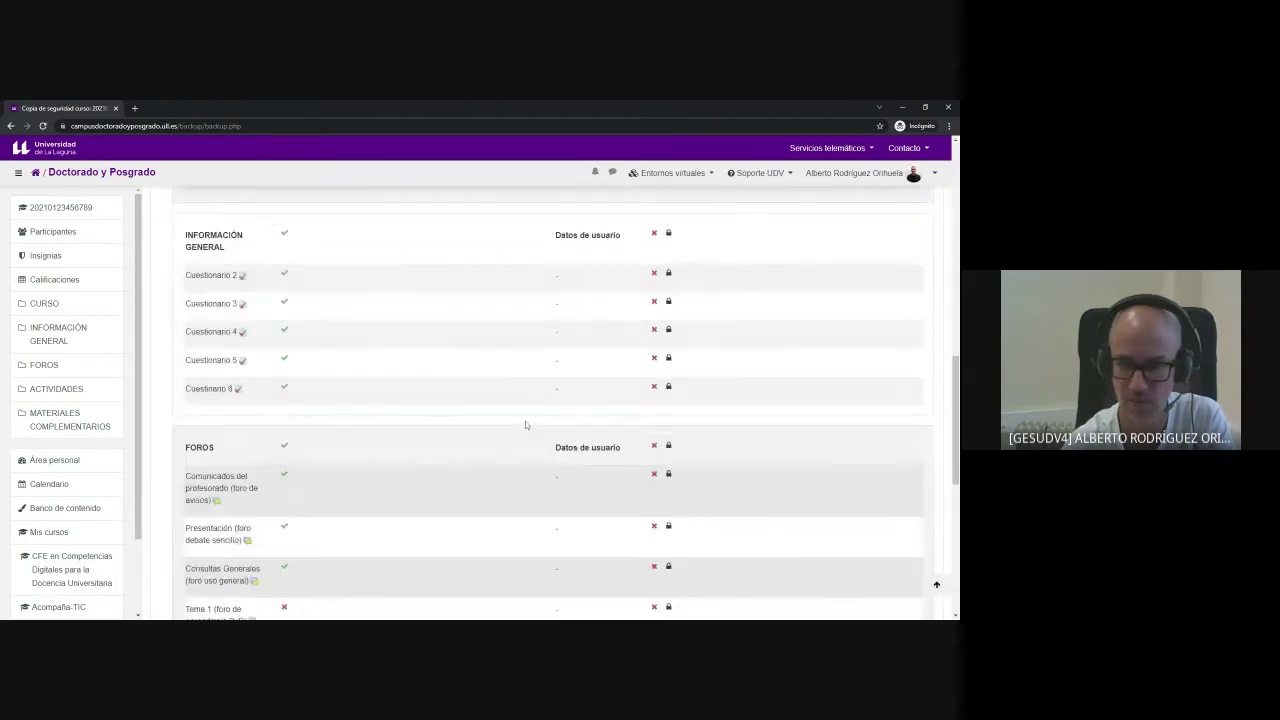
scroll(525, 424, "down", 5)
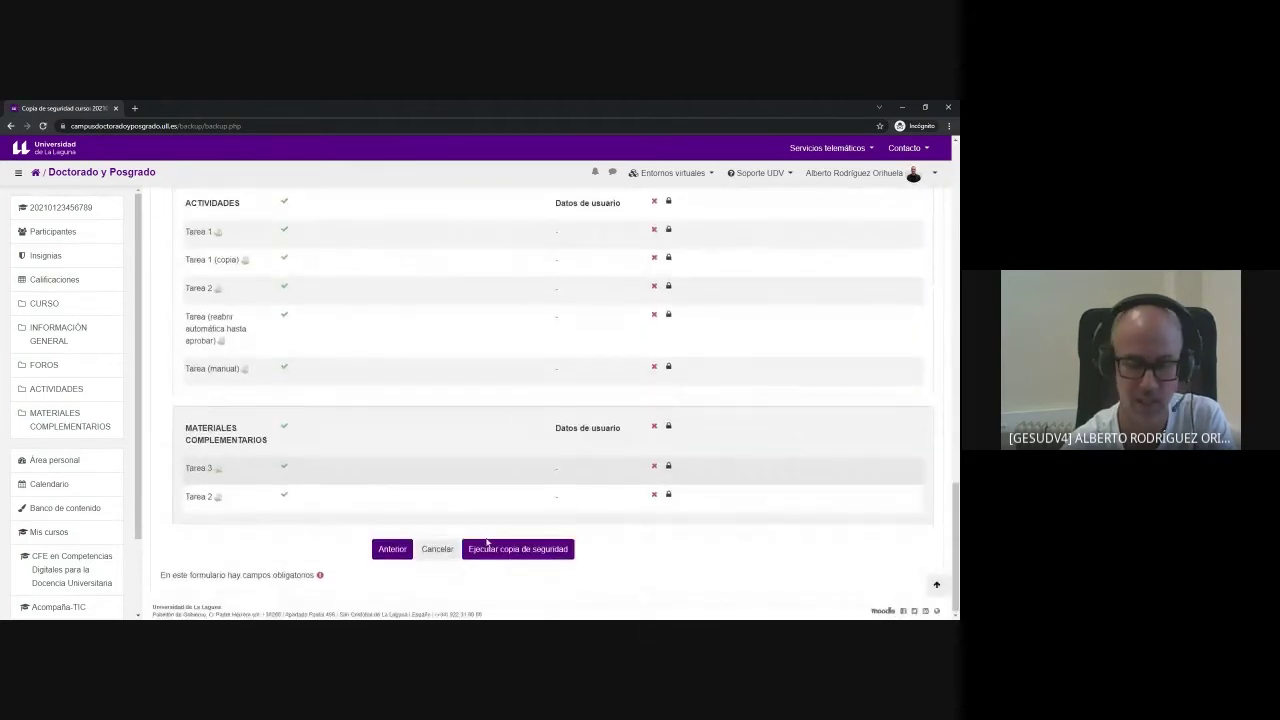
left_click(485, 557)
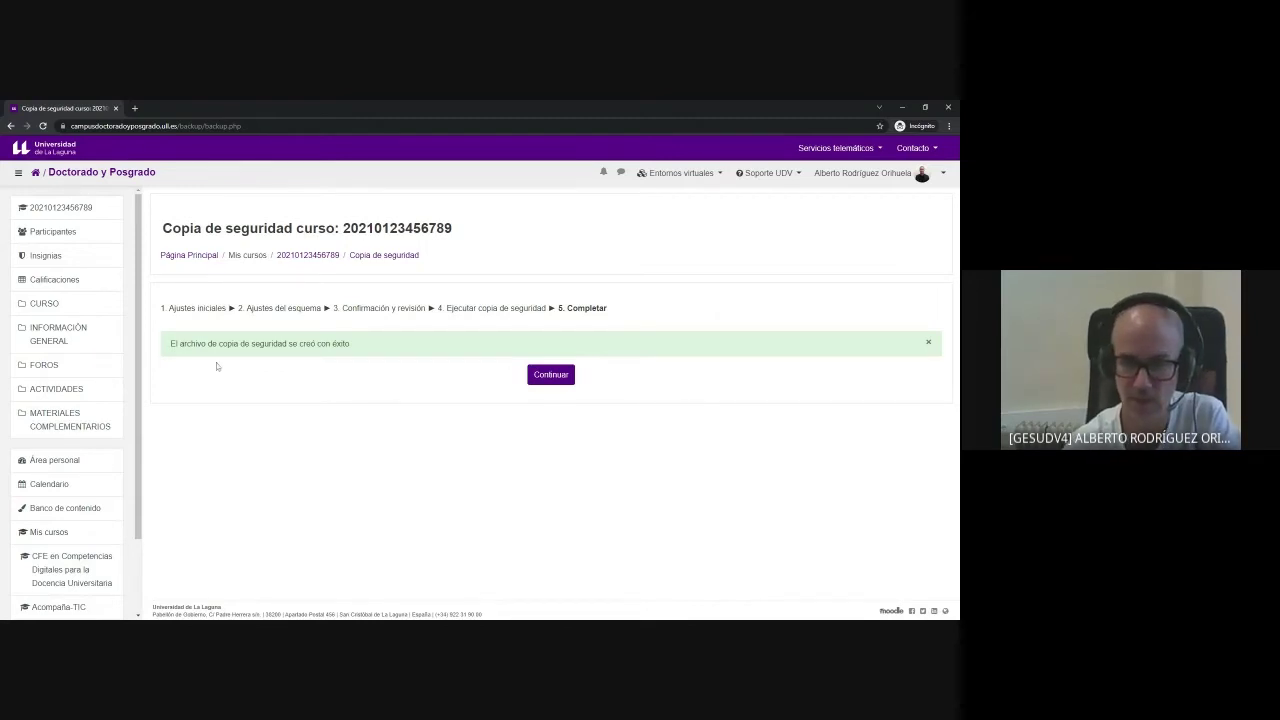
left_click_drag(180, 343, 303, 343)
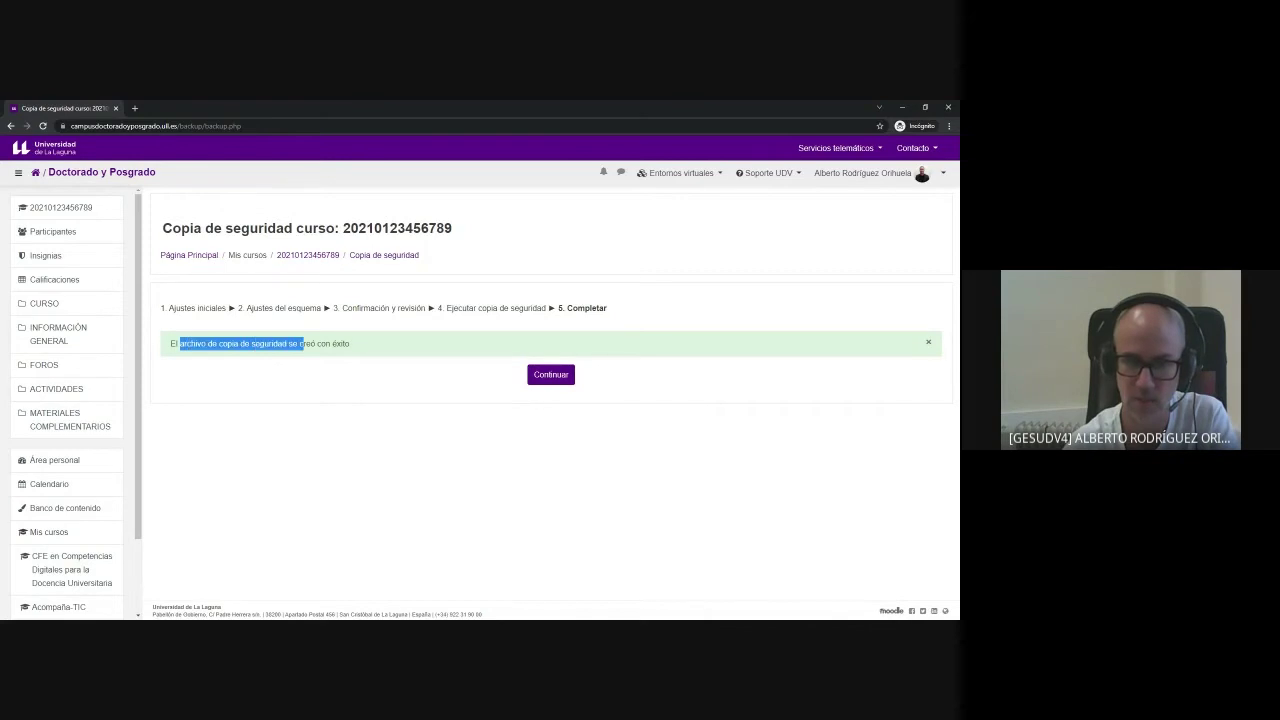
left_click(551, 376)
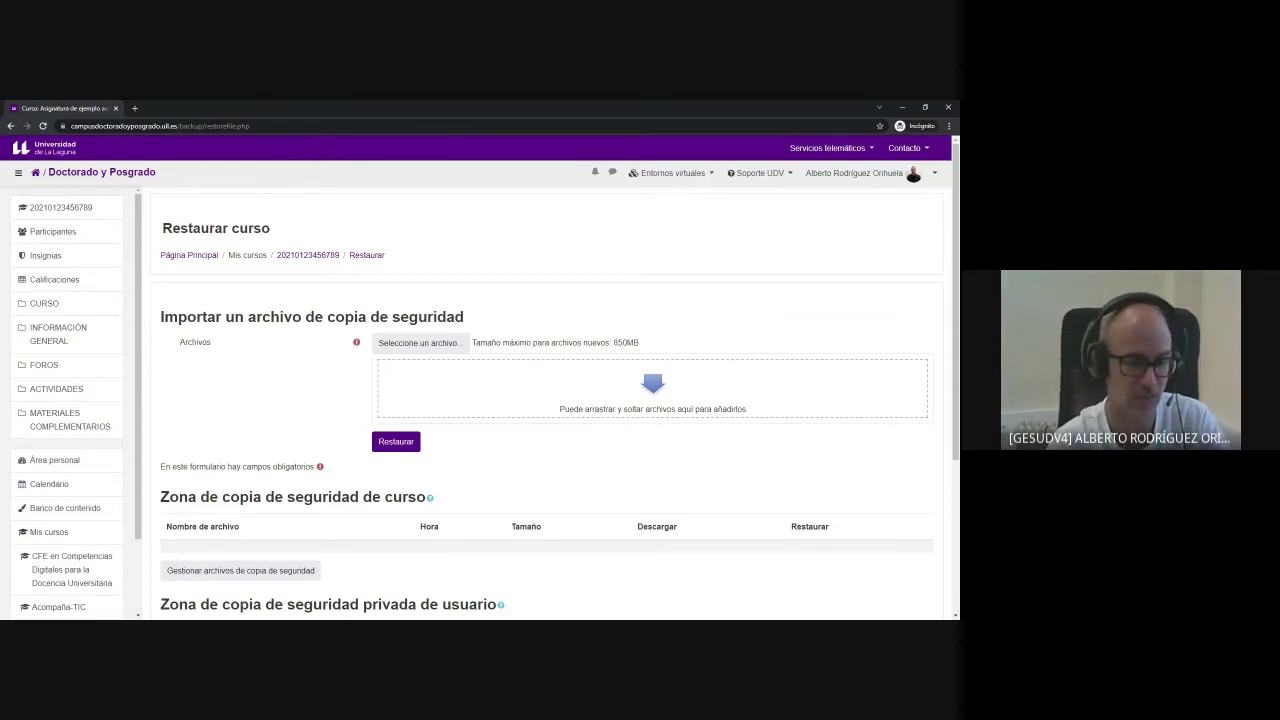
Step: Examine the backup import area, the course backup area and the user's private backup area
scroll(547, 400, "down", 3)
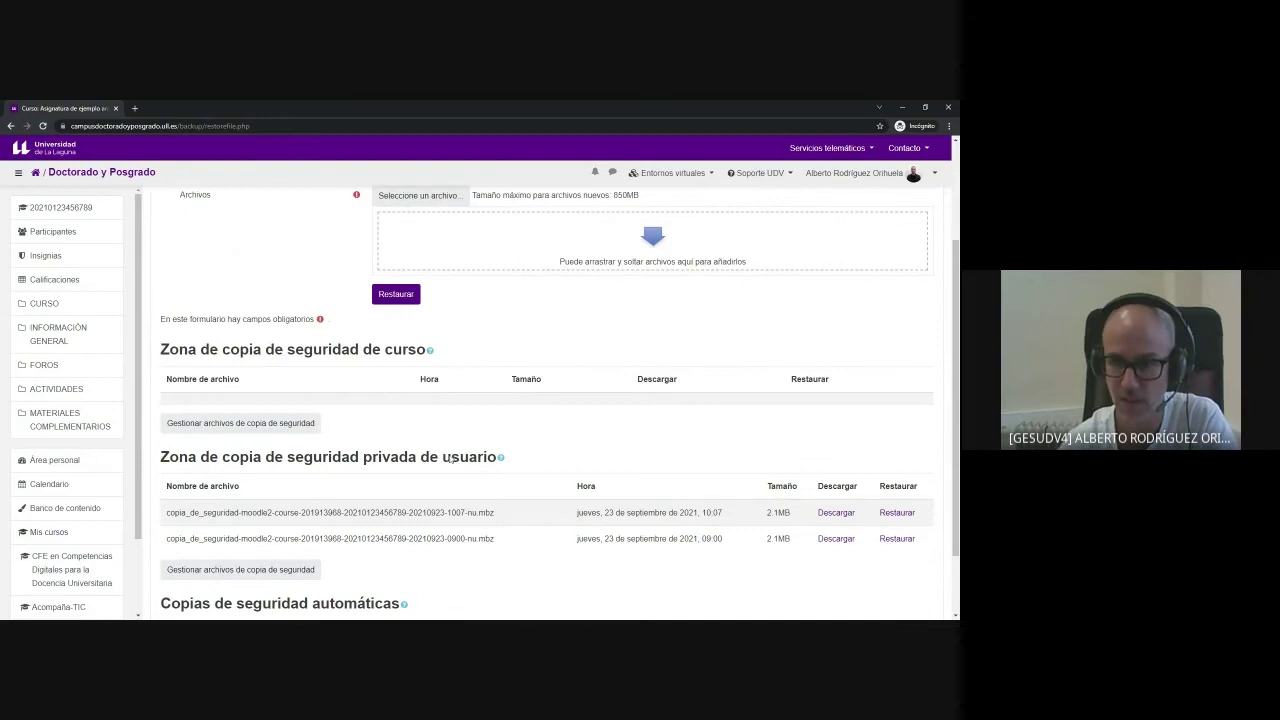
scroll(555, 400, "up", 2)
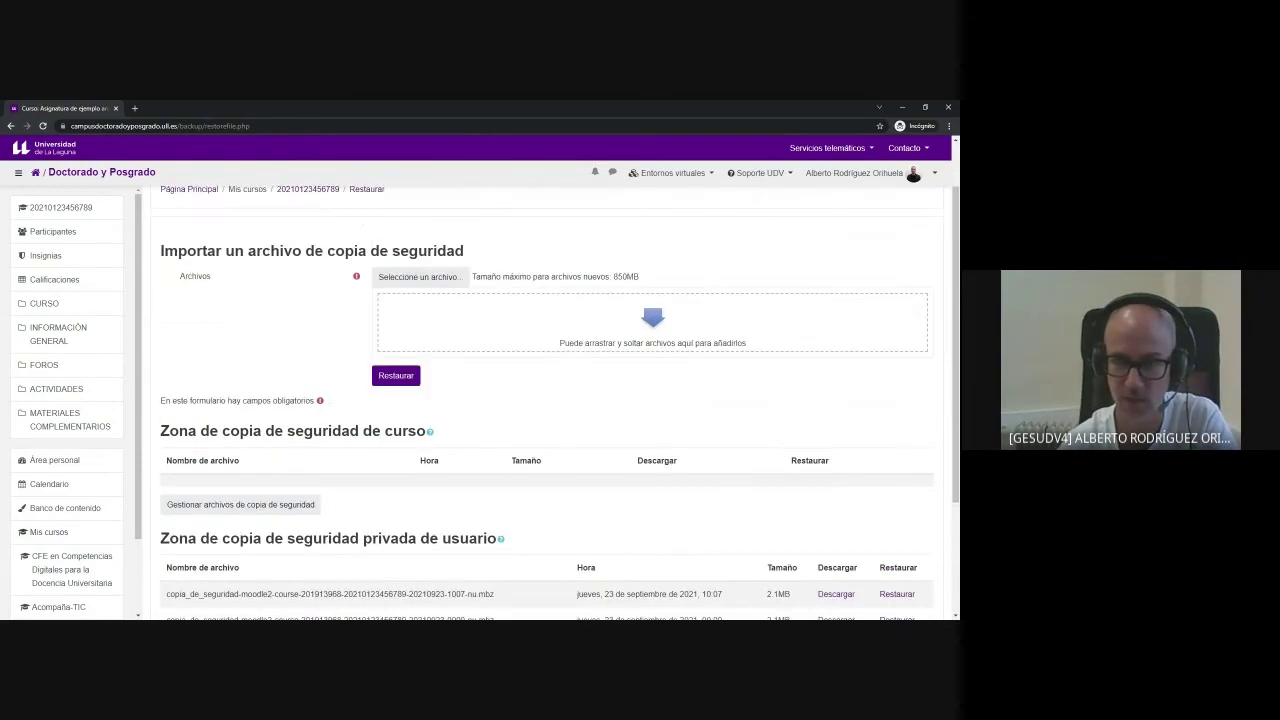
scroll(252, 440, "down", 1)
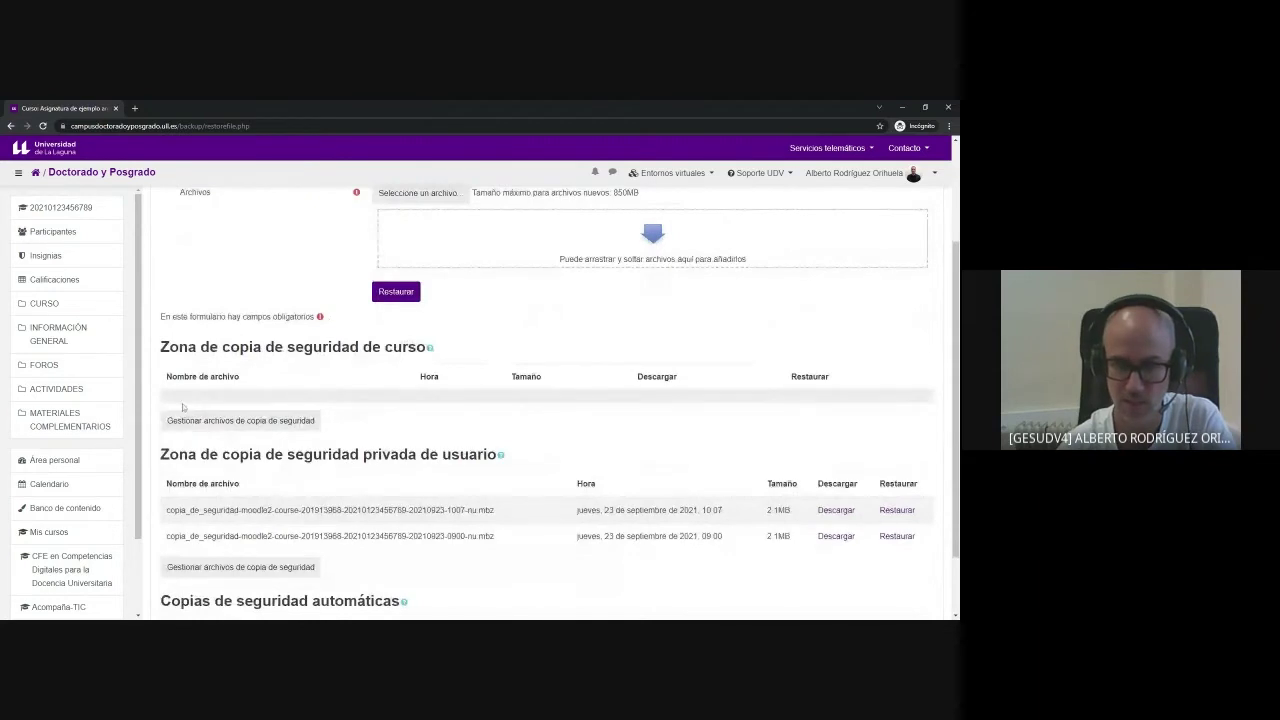
scroll(347, 465, "up", 3)
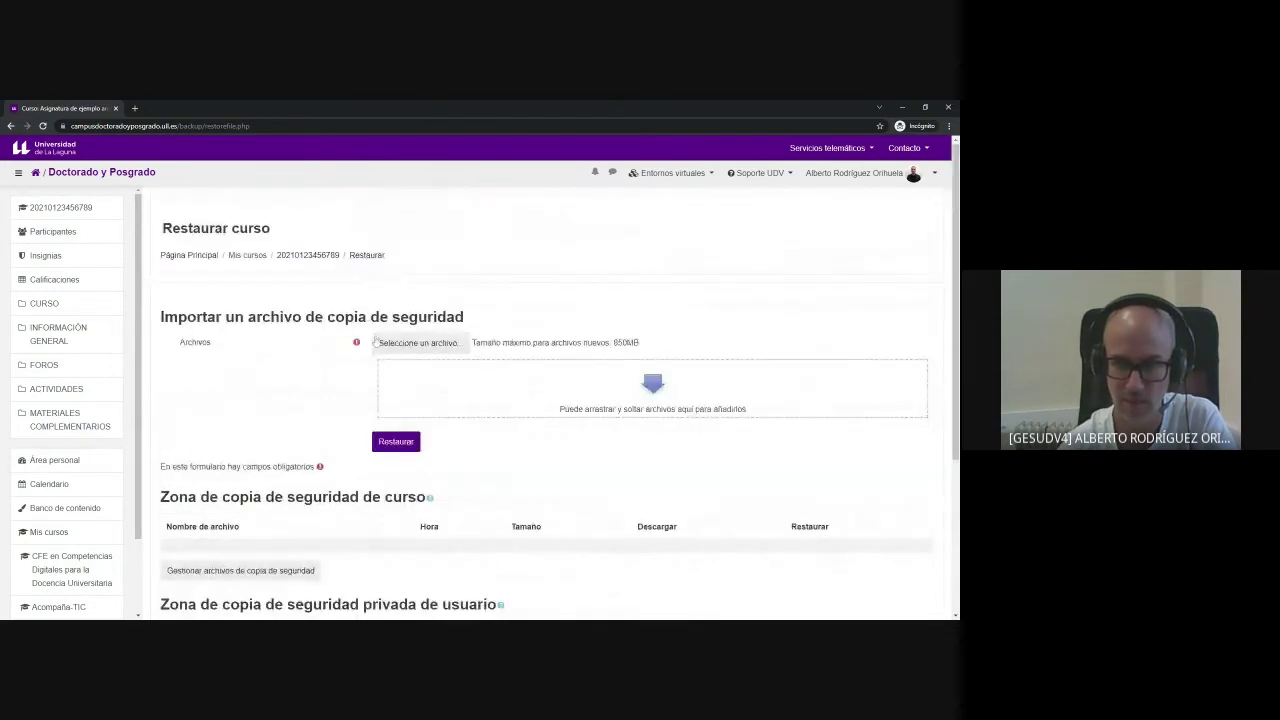
scroll(300, 401, "down", 3)
scroll(300, 410, "up", 1)
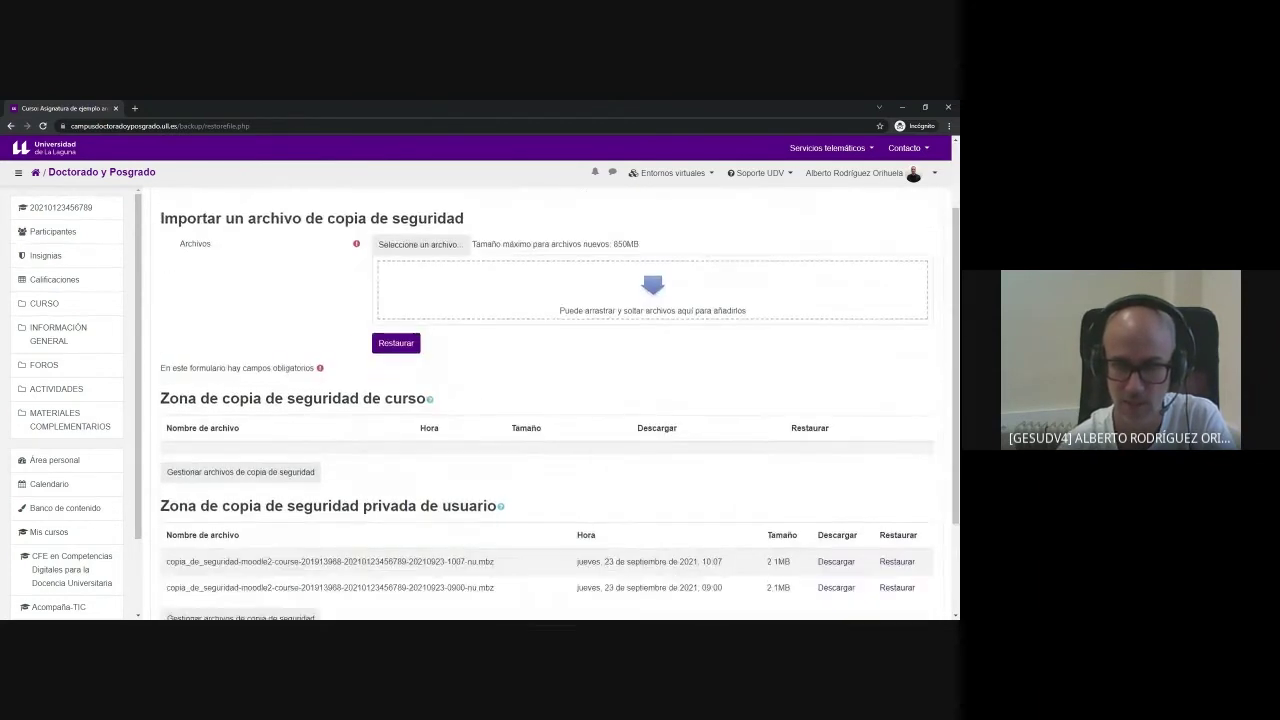
Step: Identify the backup from 23 September 2021, 10:07 in the user's private backup area and download it
scroll(180, 450, "down", 1)
left_click_drag(174, 454, 469, 454)
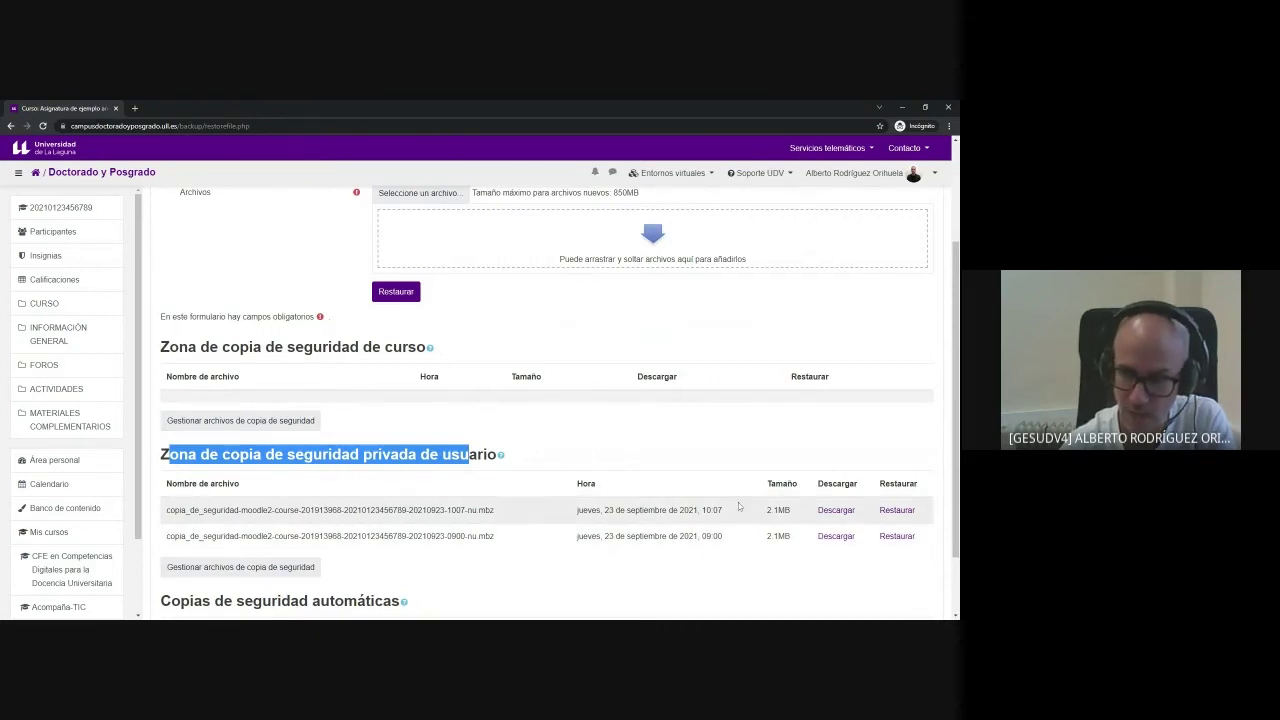
left_click_drag(748, 520, 578, 519)
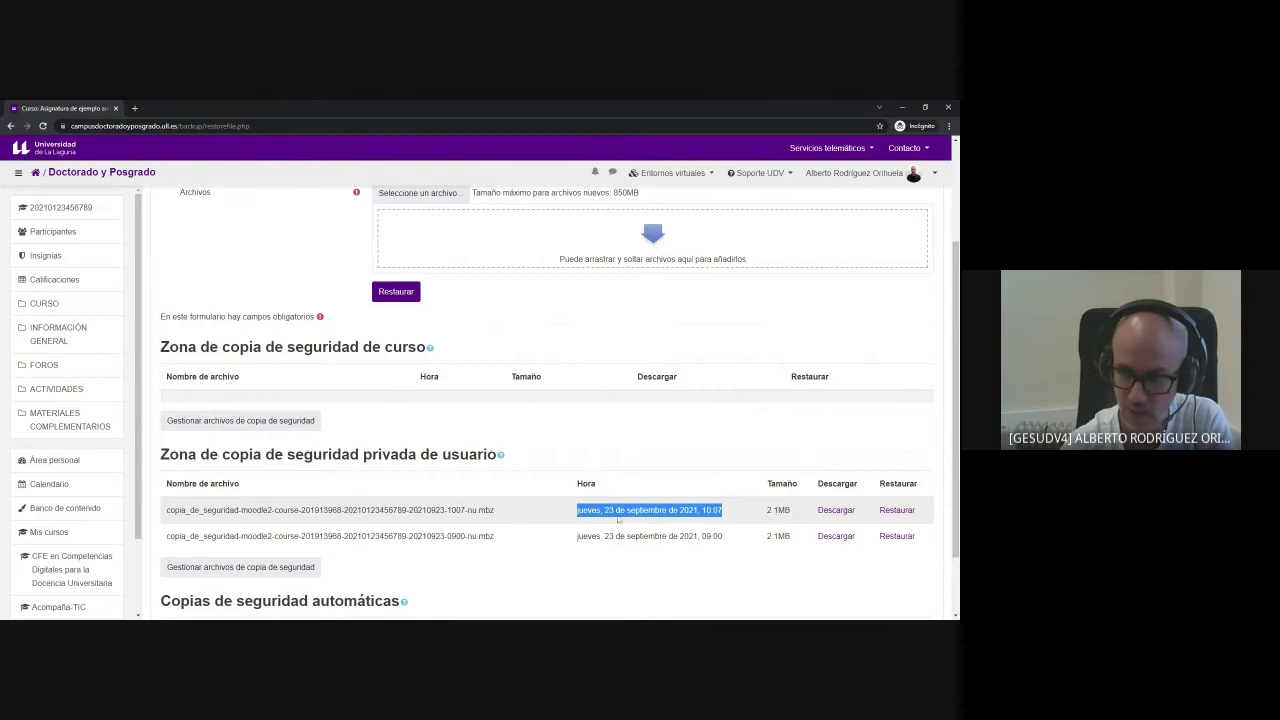
left_click(620, 518)
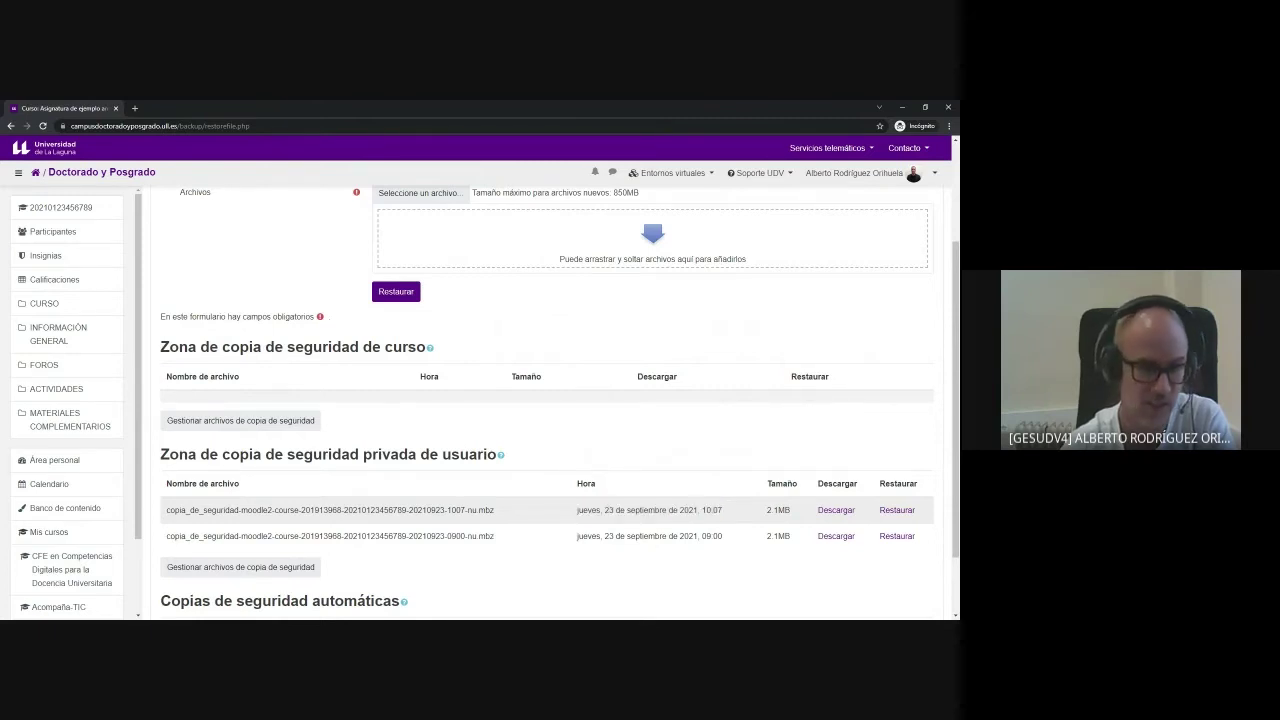
left_click_drag(766, 514, 710, 537)
left_click(647, 546)
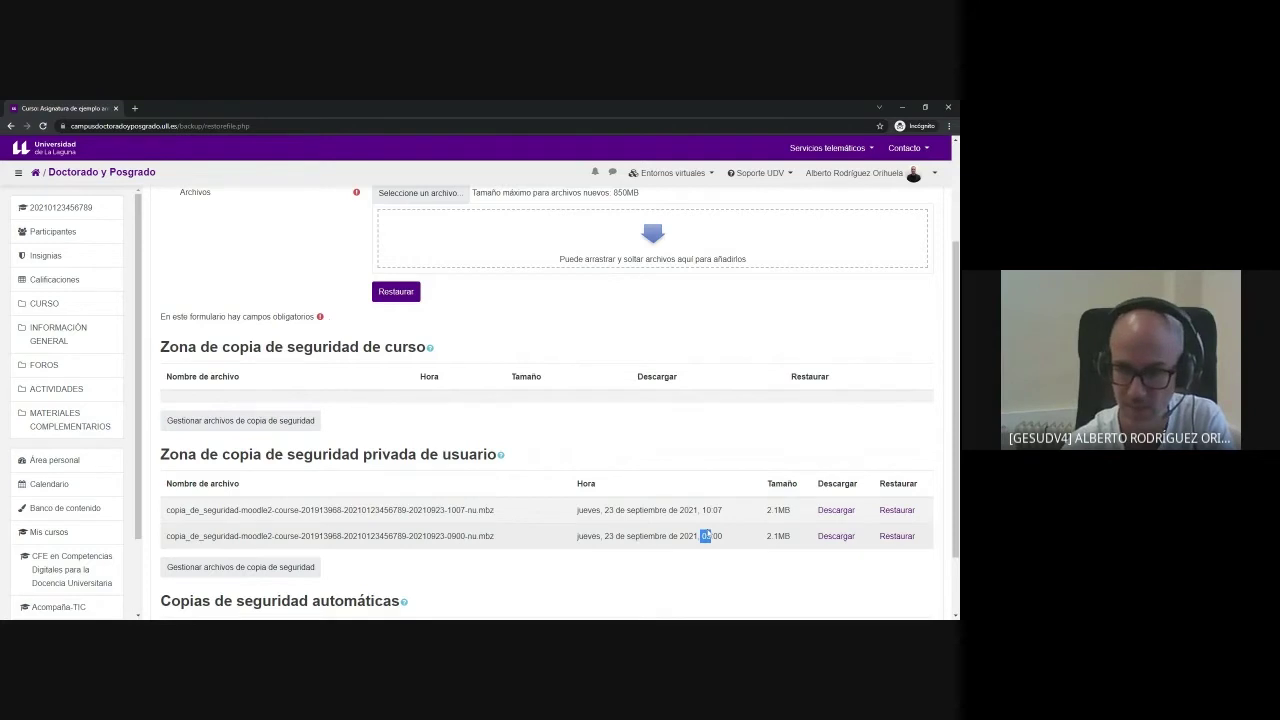
left_click(707, 537)
left_click_drag(797, 514, 162, 513)
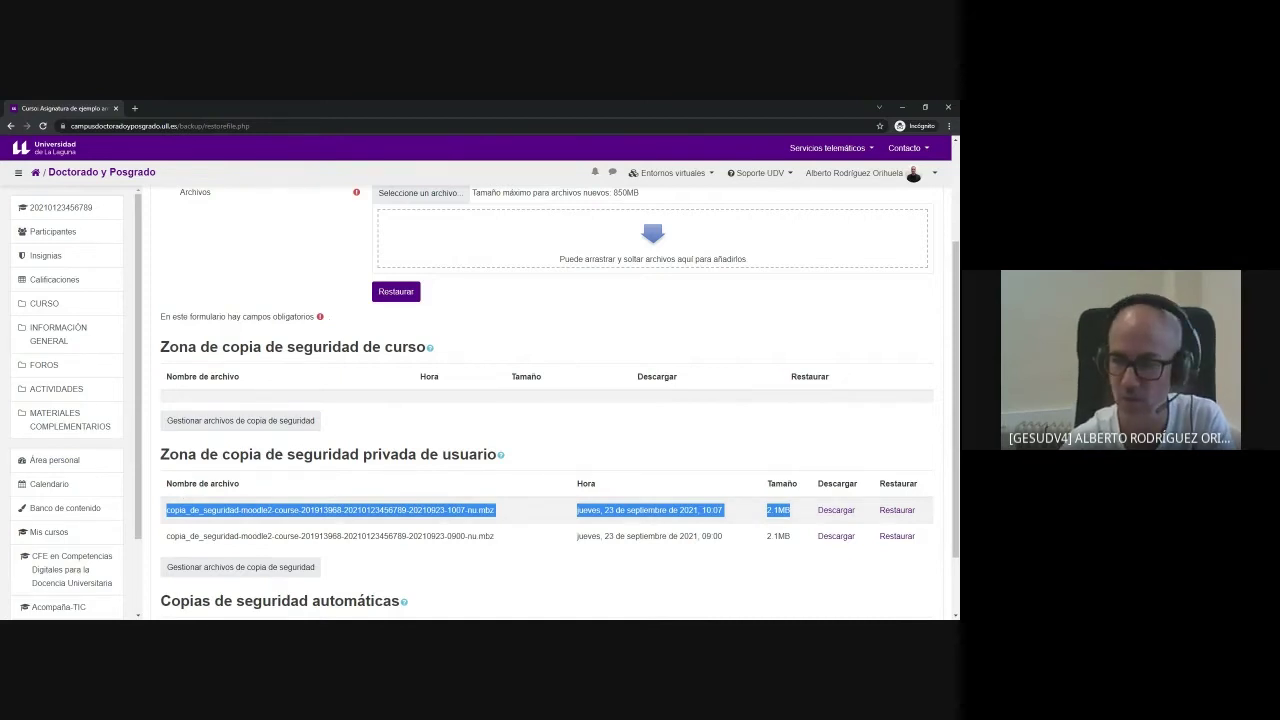
left_click(835, 512)
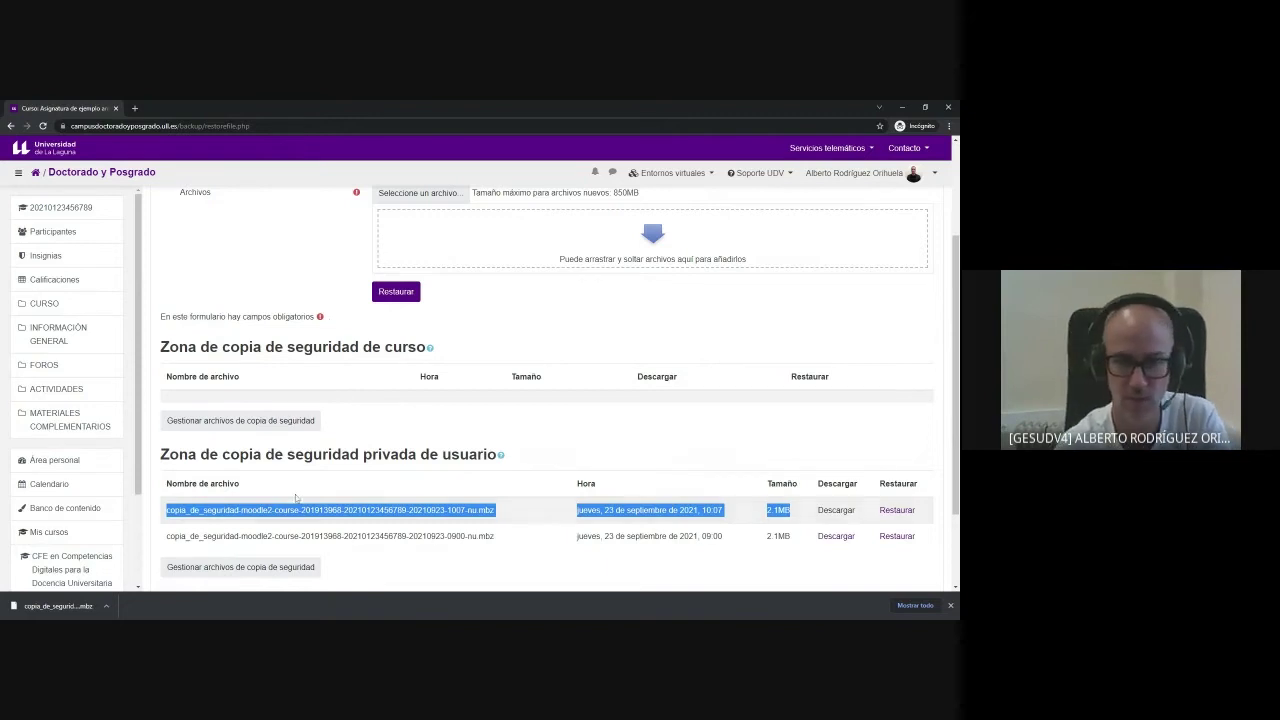
Step: Go back to the Campus Virtual ULL home page and enter Escuela de Doctorado y Estudios de Posgrado 21/22 under Campus 2021/2022
scroll(300, 435, "up", 2)
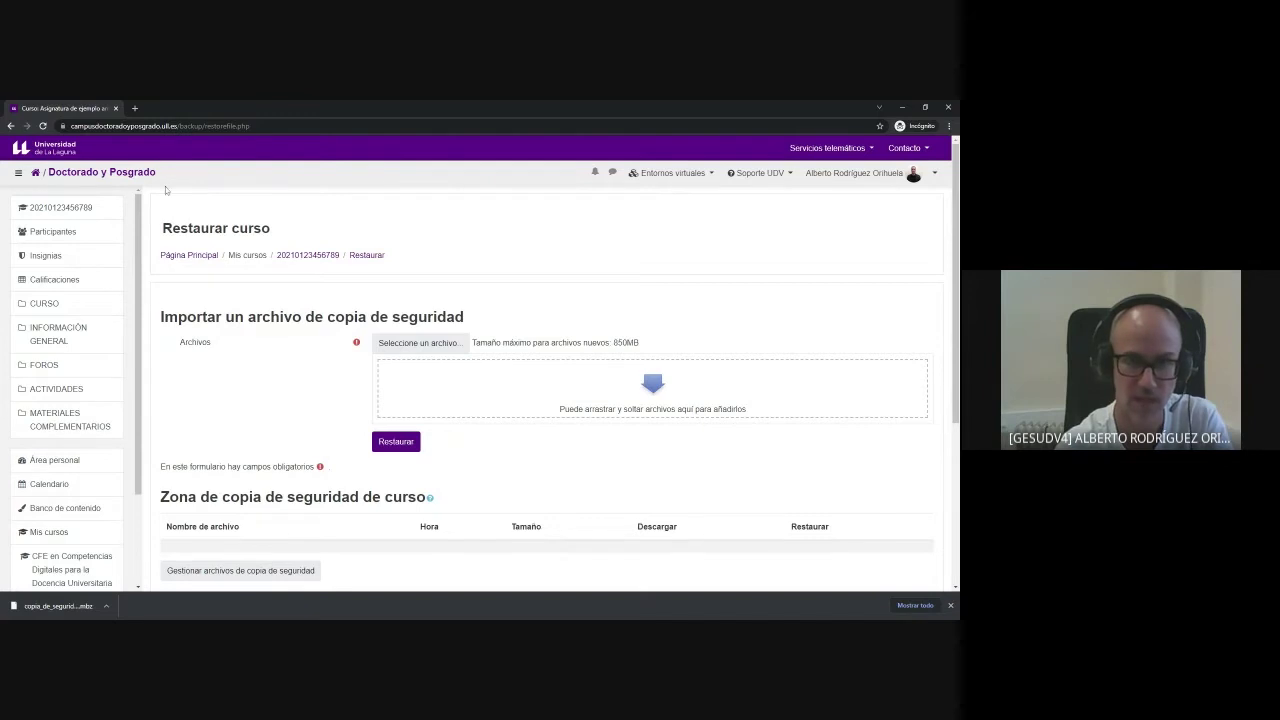
left_click(34, 176)
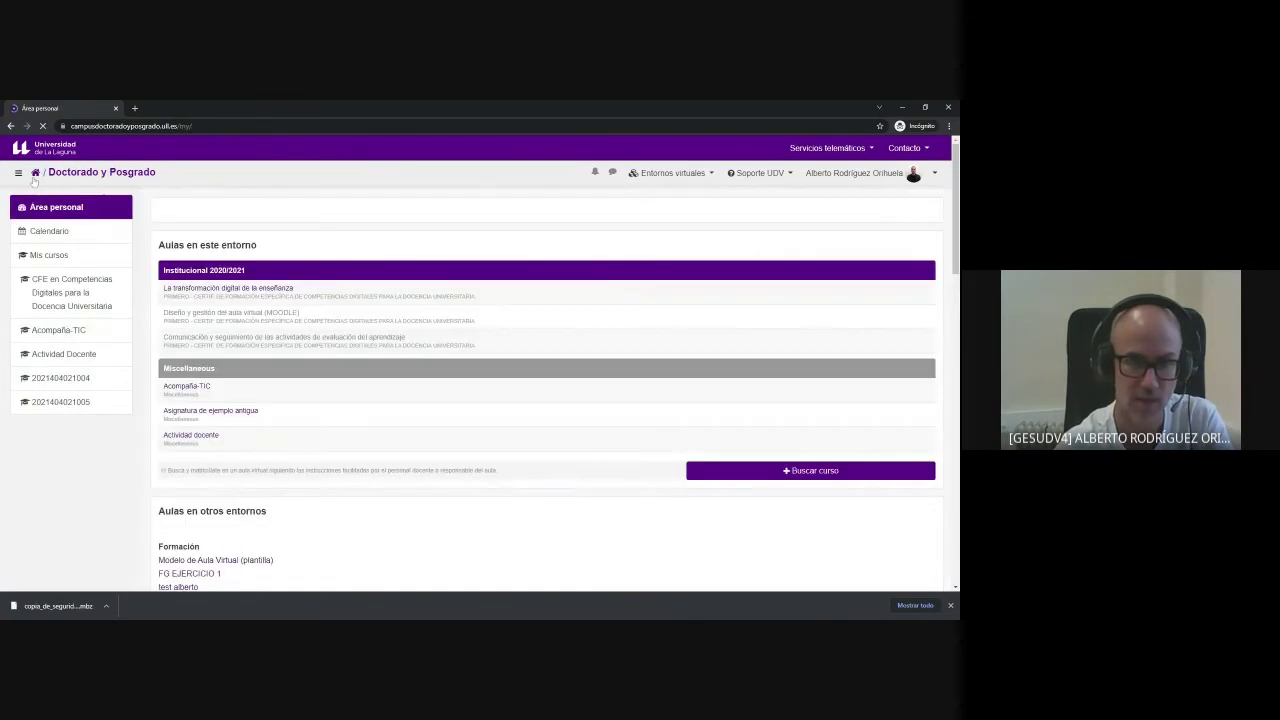
left_click(34, 174)
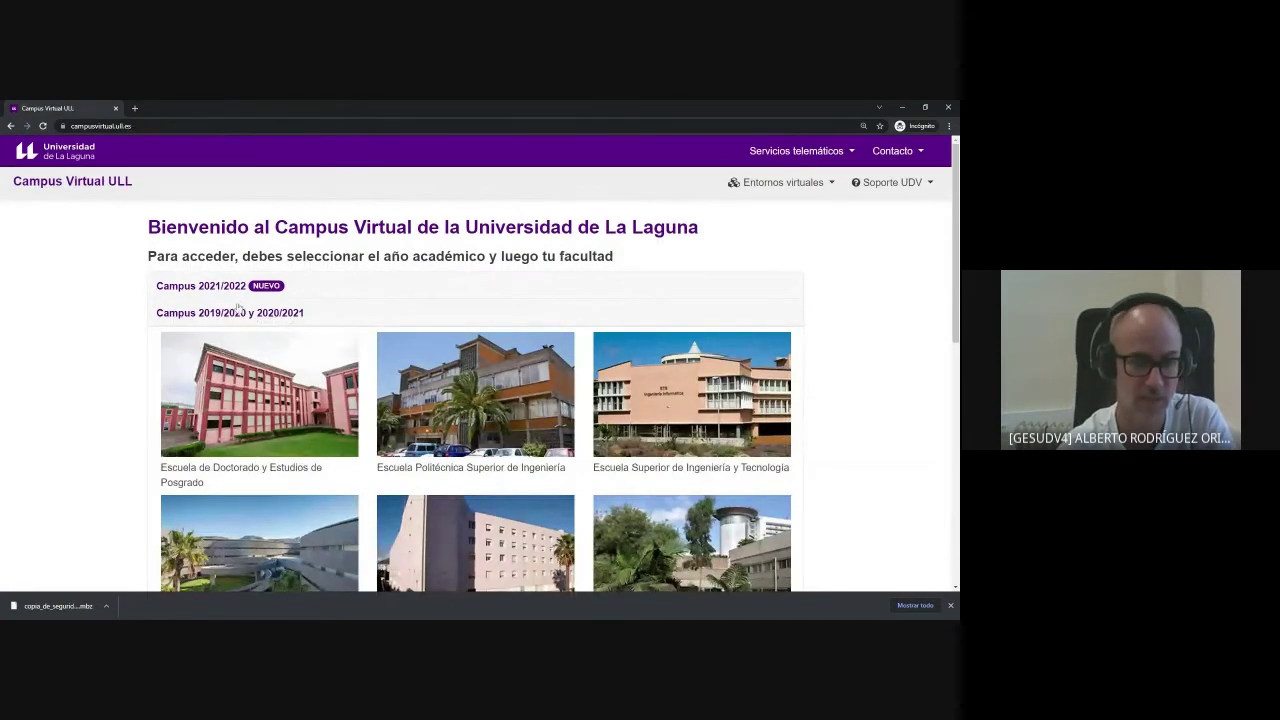
left_click_drag(149, 227, 677, 232)
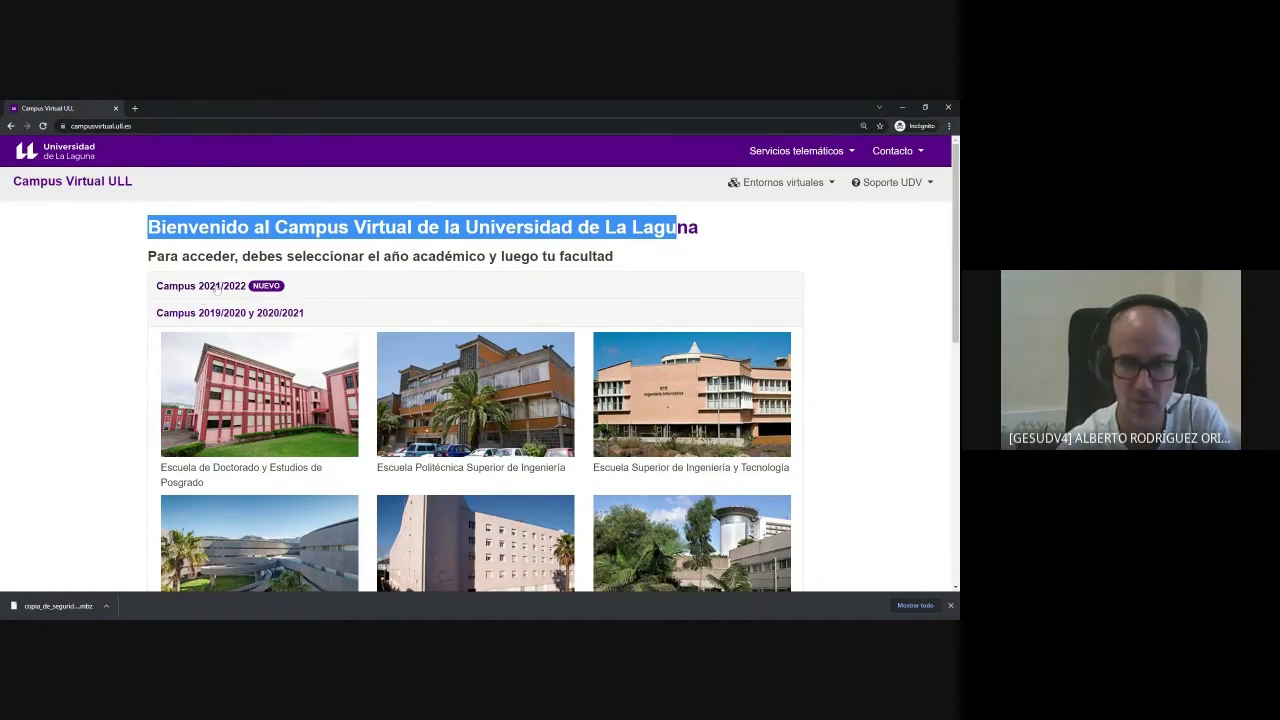
left_click(215, 288)
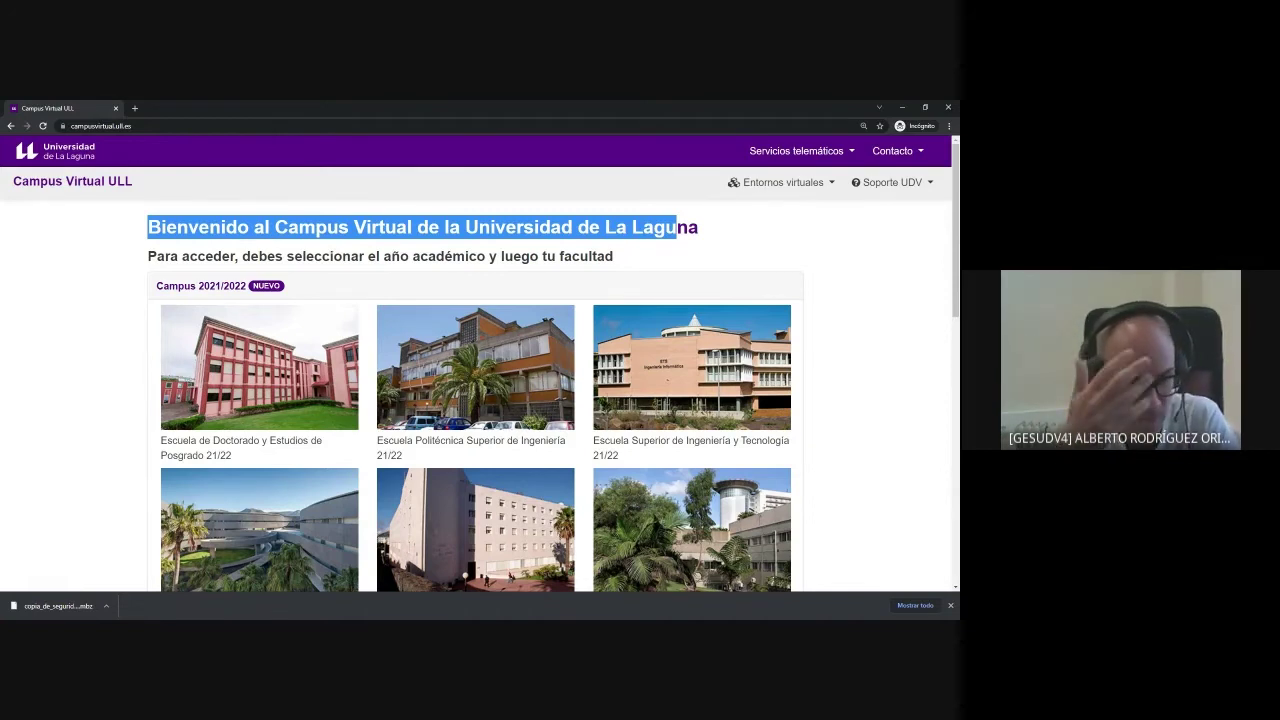
left_click(243, 380)
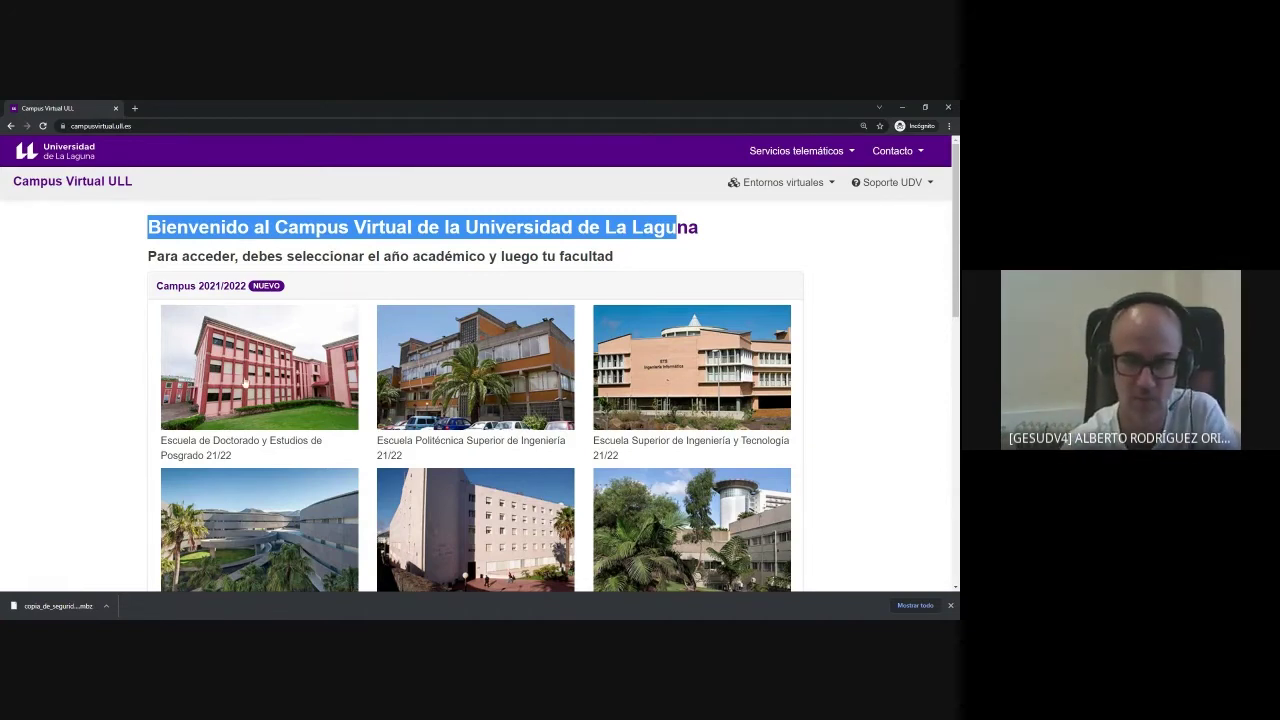
left_click(440, 302)
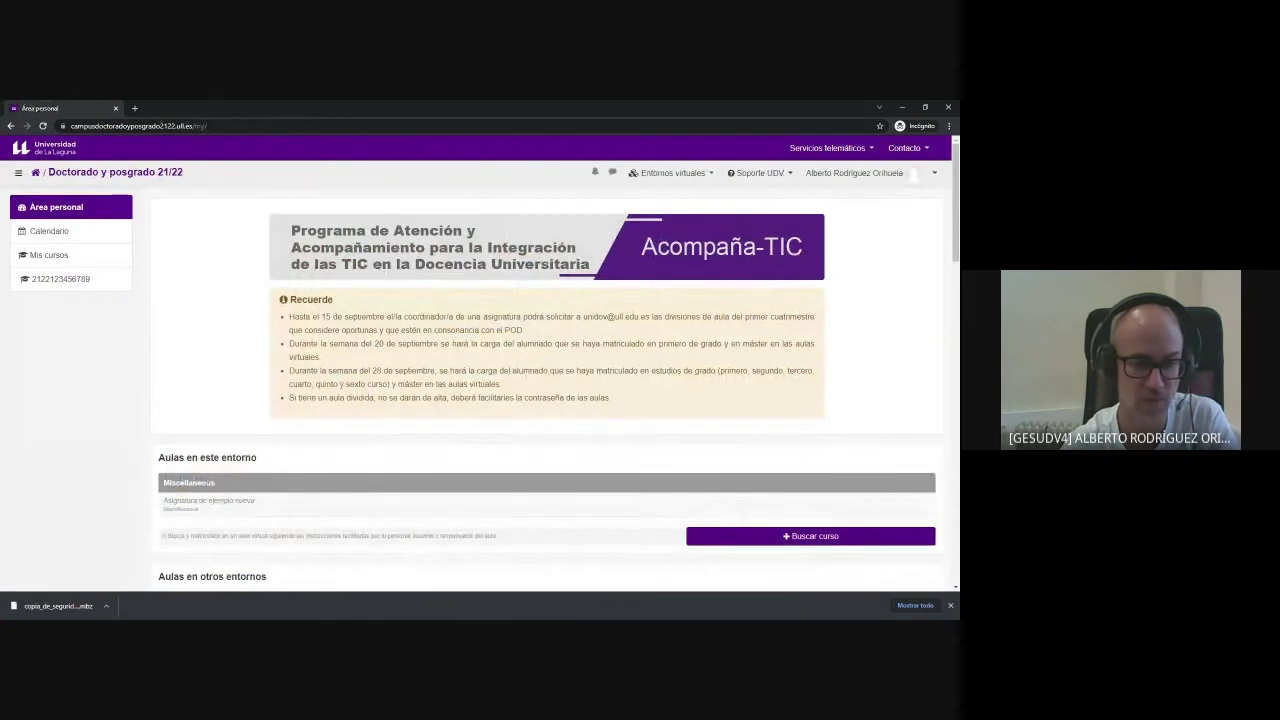
Step: Open the course "Asignatura de ejemplo nueva" and look through its topic sections
left_click(192, 506)
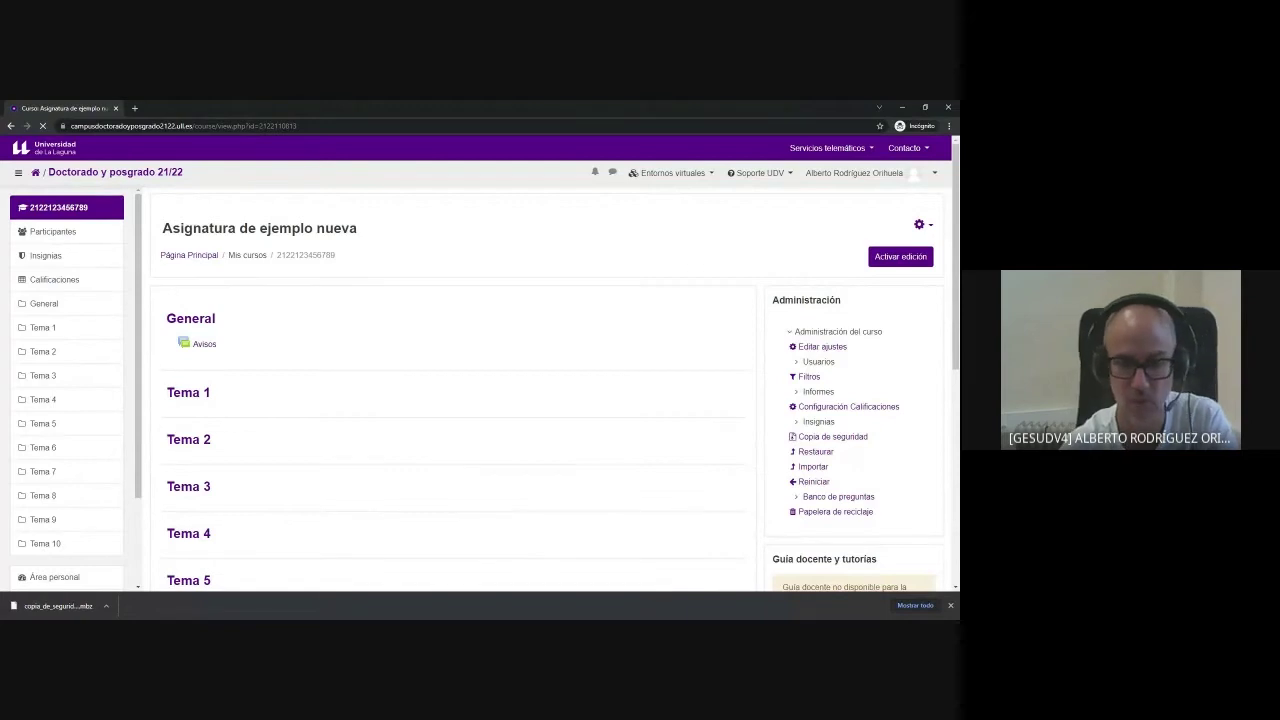
scroll(490, 510, "down", 3)
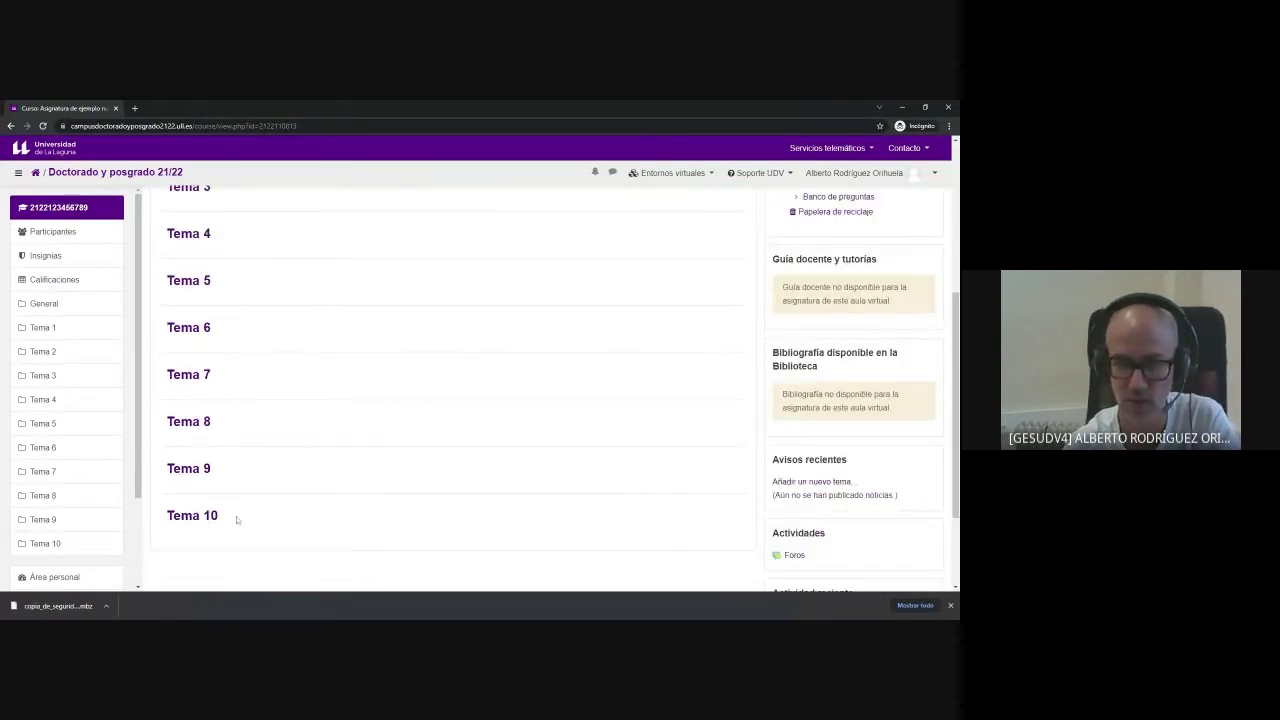
scroll(236, 519, "up", 3)
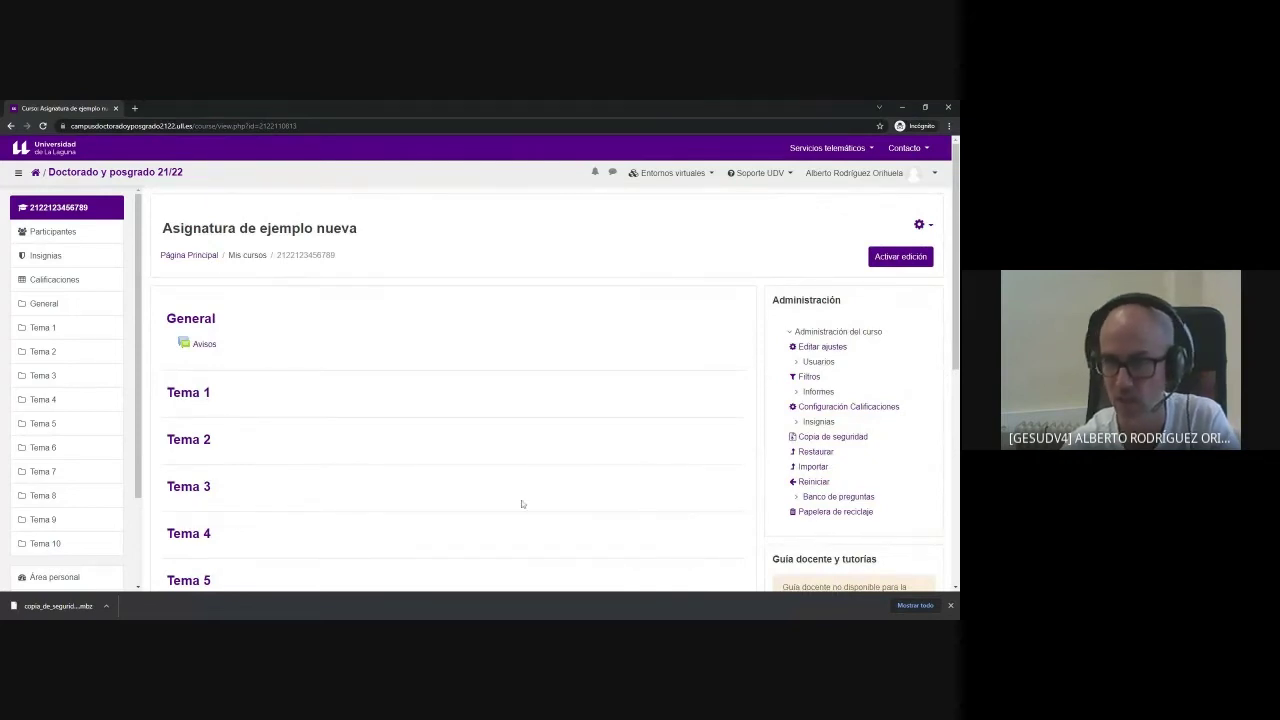
Step: Review the course administration options and open the new course's restore page at the backup file import area
left_click_drag(762, 307, 872, 499)
left_click(818, 456)
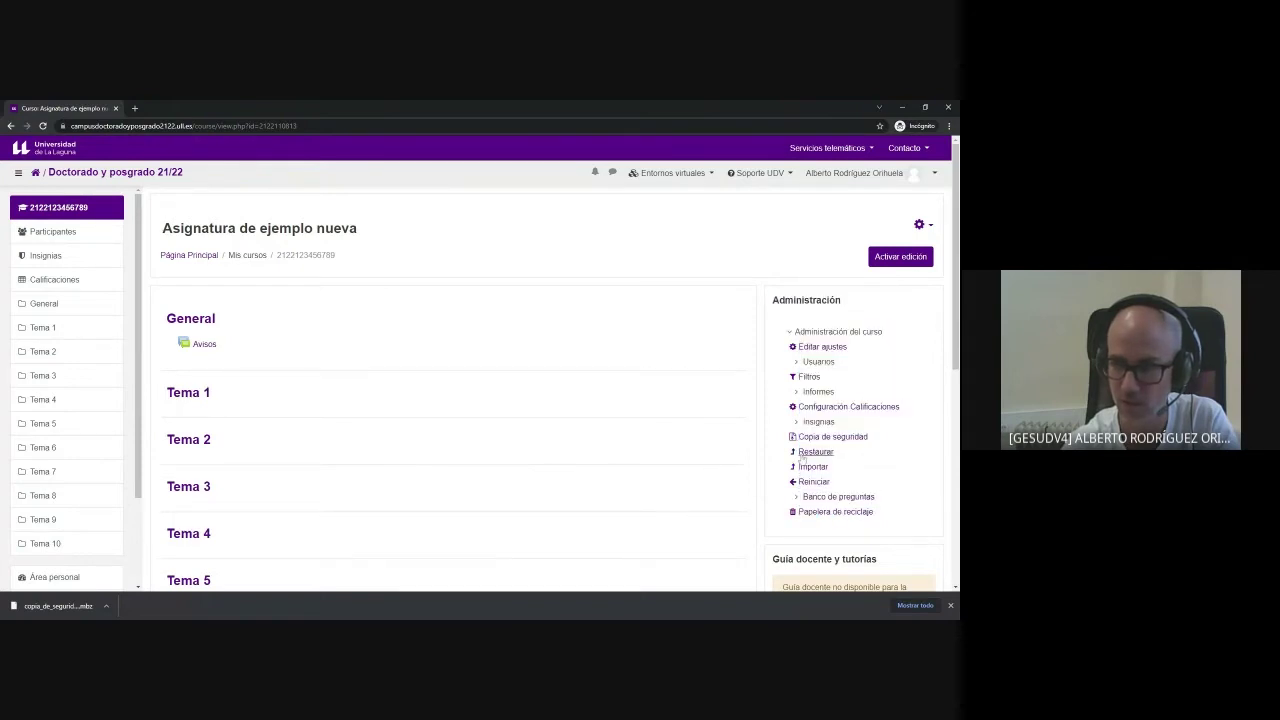
left_click(929, 229)
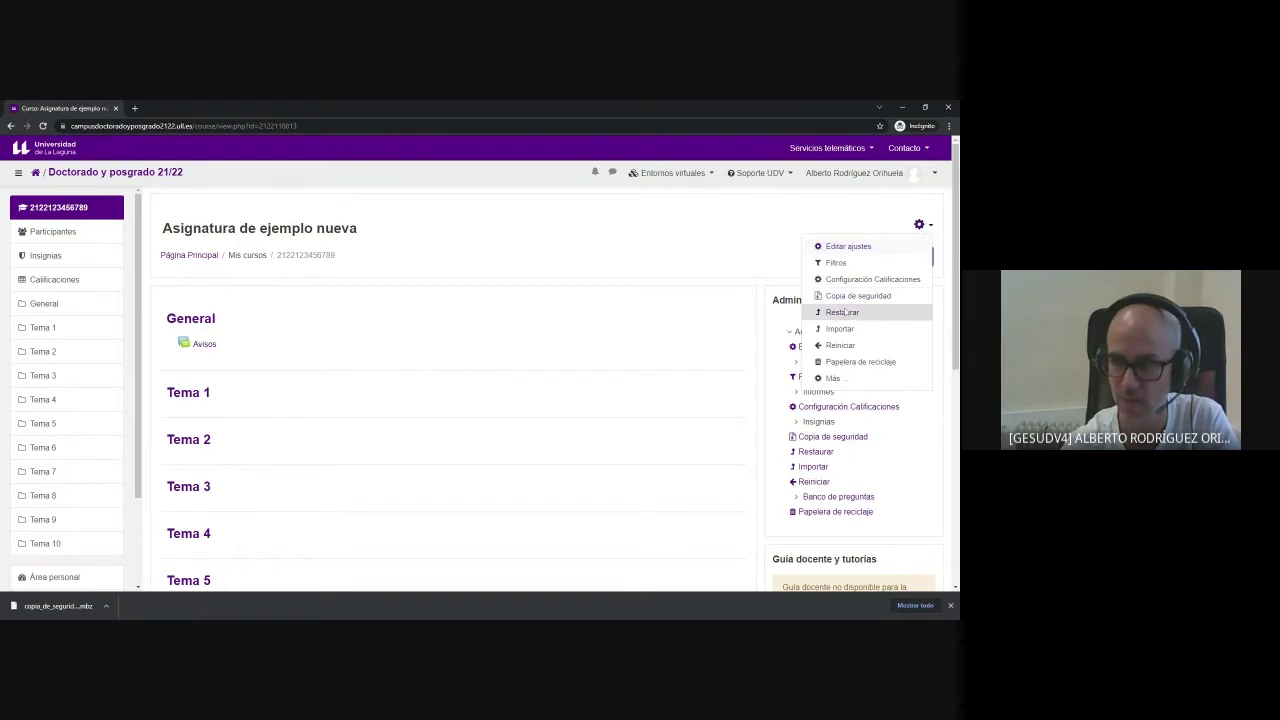
left_click(735, 250)
left_click(815, 452)
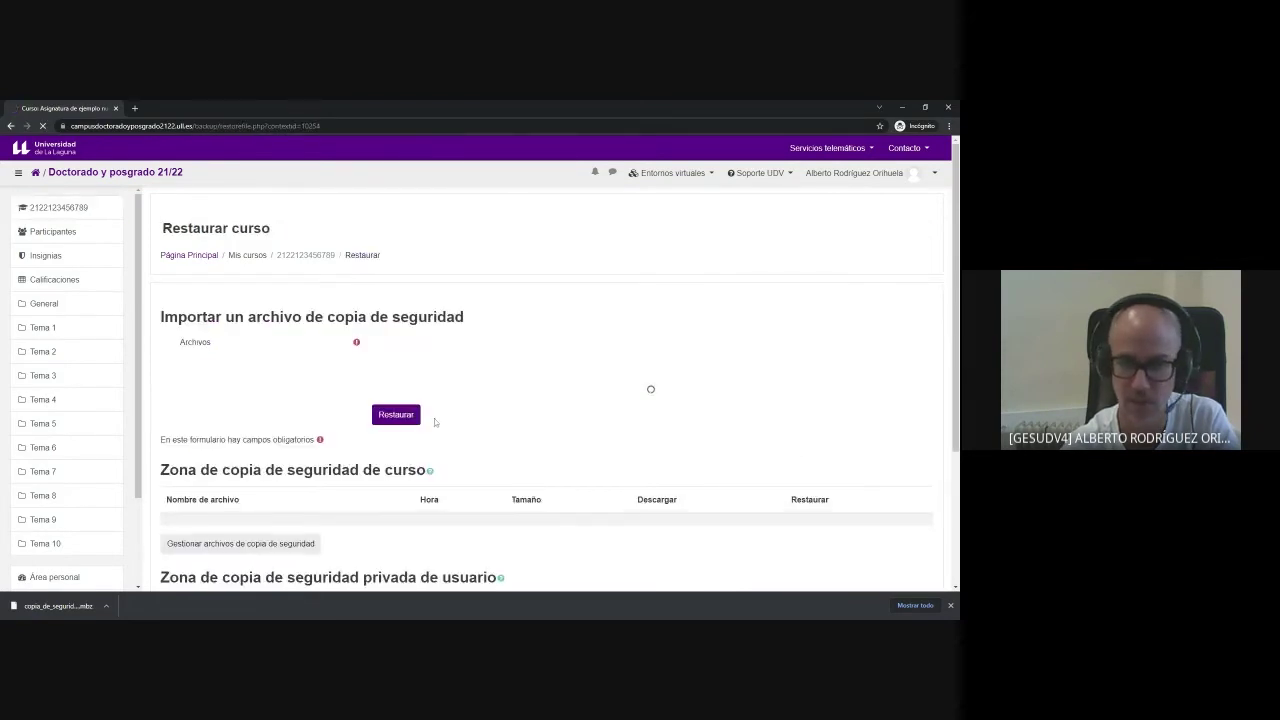
left_click_drag(163, 316, 418, 316)
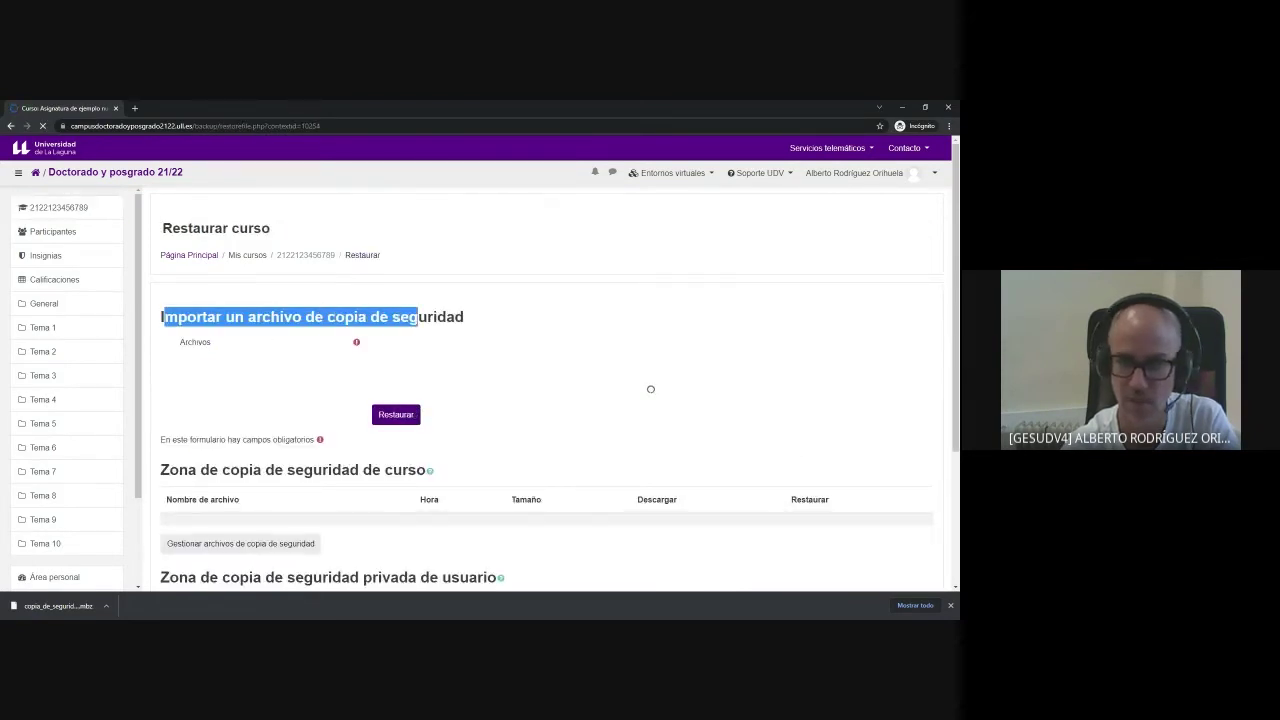